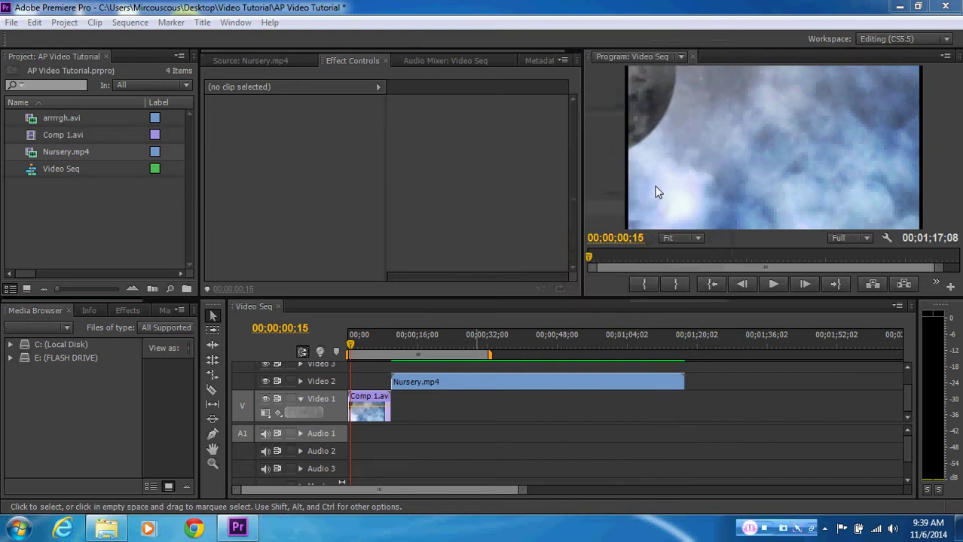
Scrub through the Nursery.mp4 footage and select the clip on Video 2 to view its Effect Controls
left_click_drag(350, 348, 427, 345)
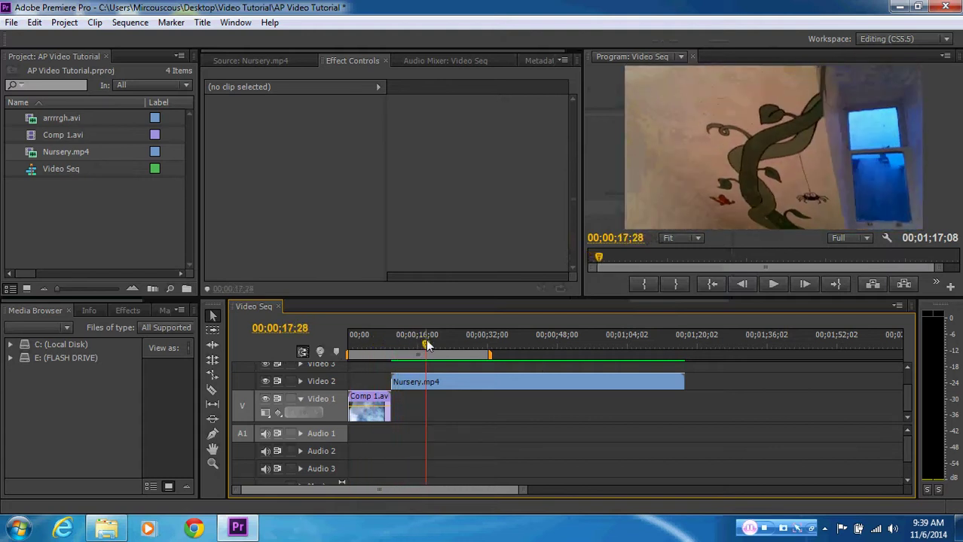
left_click(460, 380)
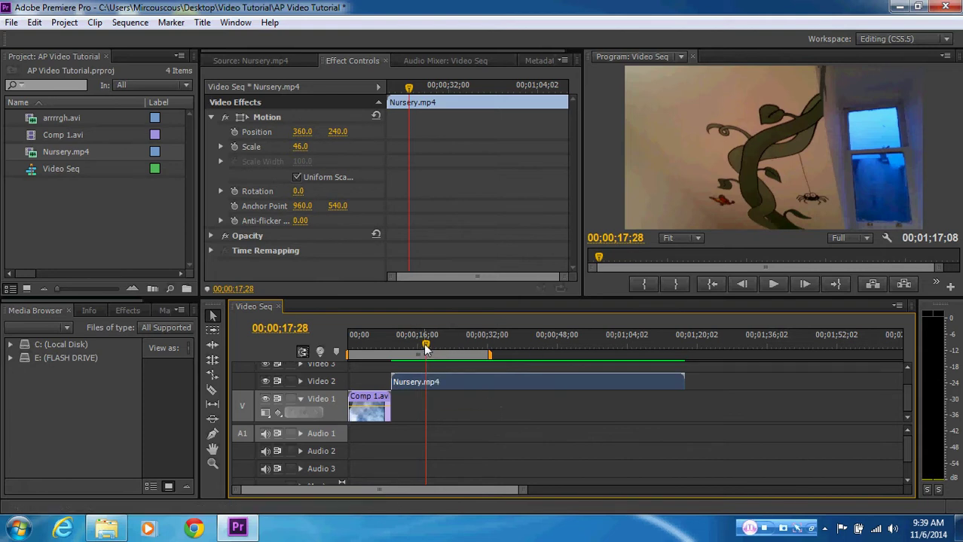
left_click_drag(426, 348, 488, 348)
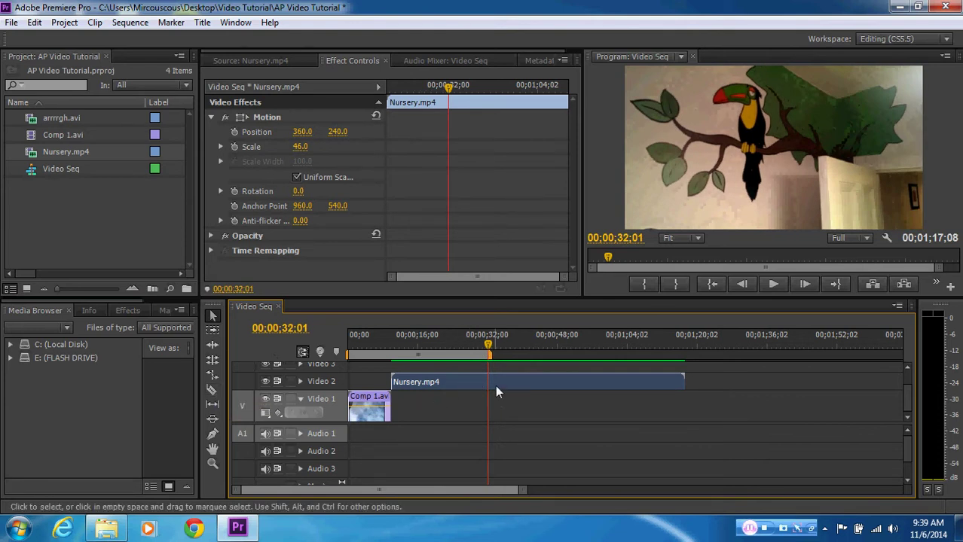
mouse_move(489, 343)
left_mouse_down()
mouse_move(428, 344)
mouse_move(488, 343)
left_mouse_up()
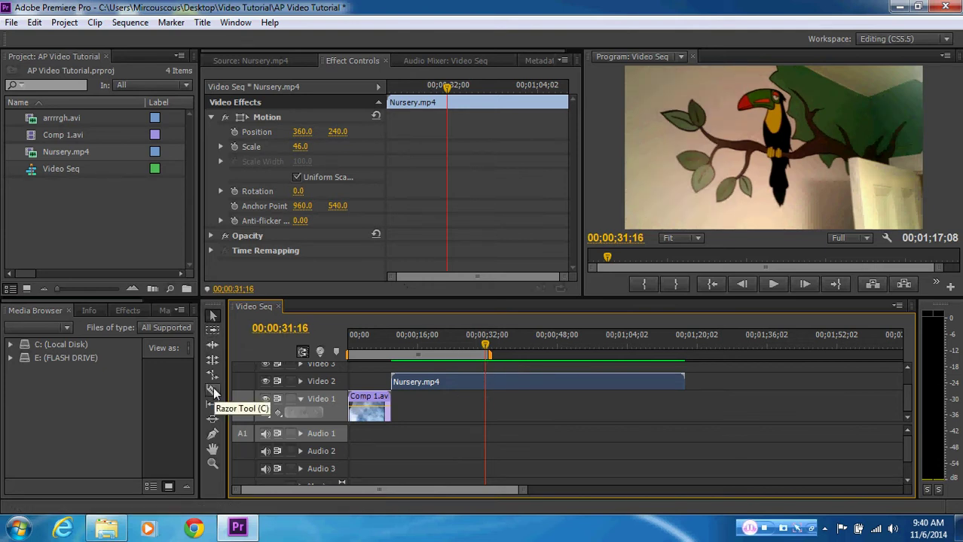
Expand Video 2 with frame thumbnails and park the playhead at 00;00;35;12
left_click_drag(485, 345, 558, 345)
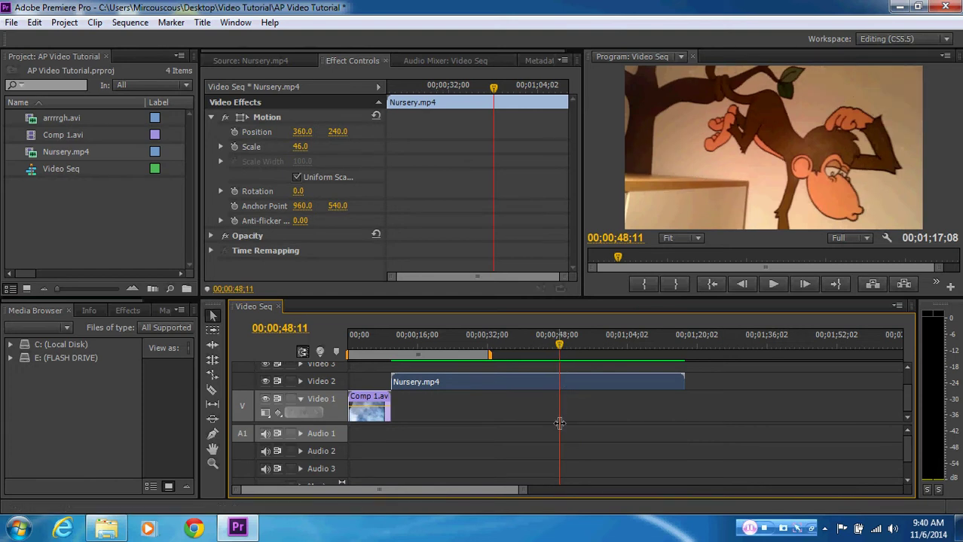
left_click_drag(560, 348, 520, 346)
left_click(296, 382)
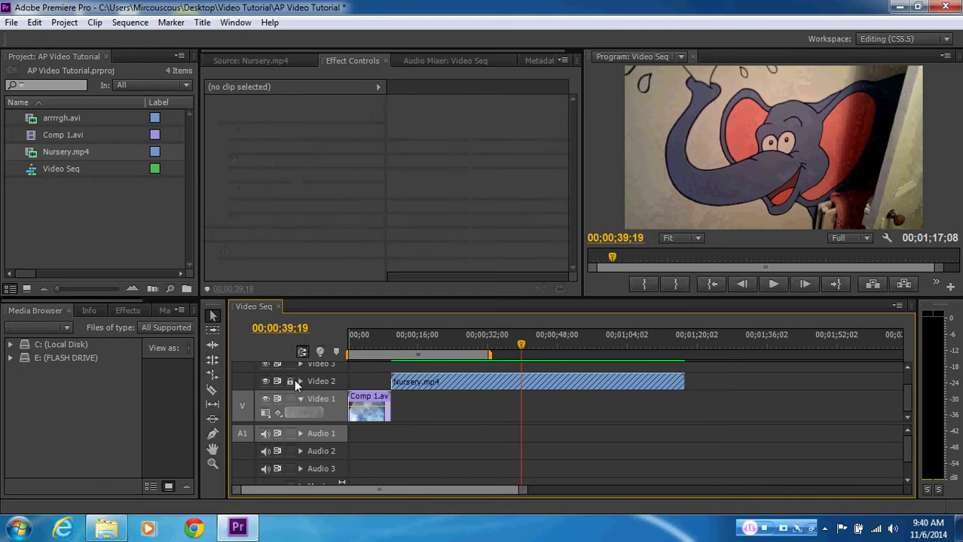
left_click(299, 382)
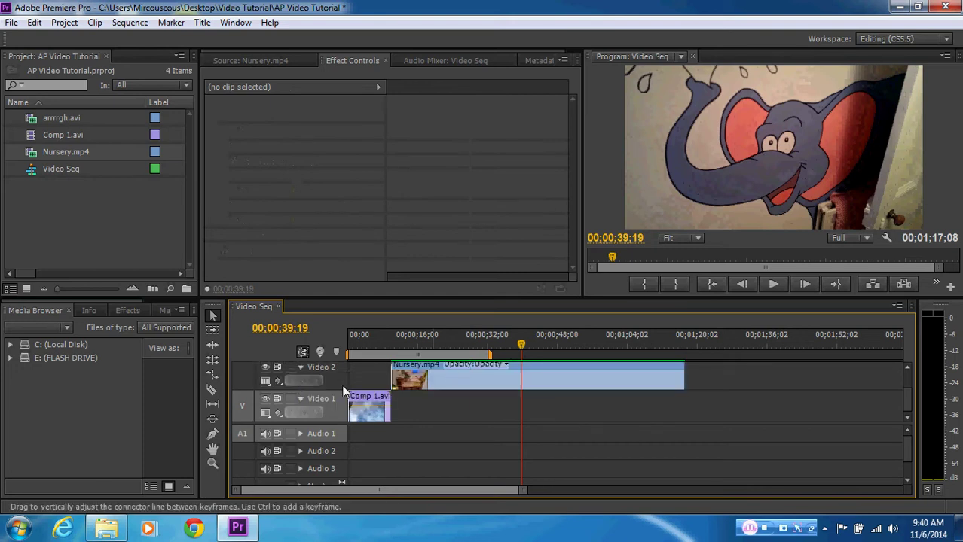
left_click(266, 381)
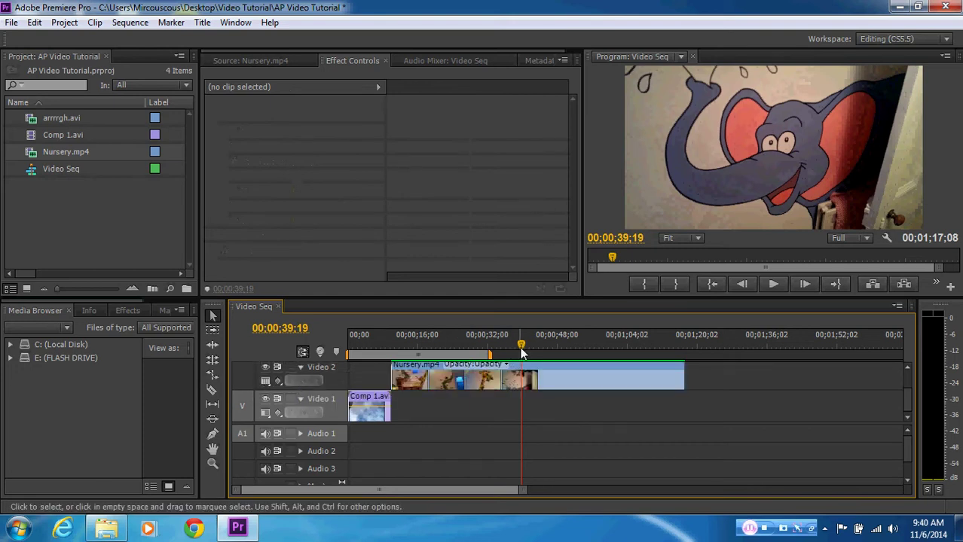
mouse_move(520, 346)
left_mouse_down()
mouse_move(499, 346)
mouse_move(530, 351)
left_mouse_up()
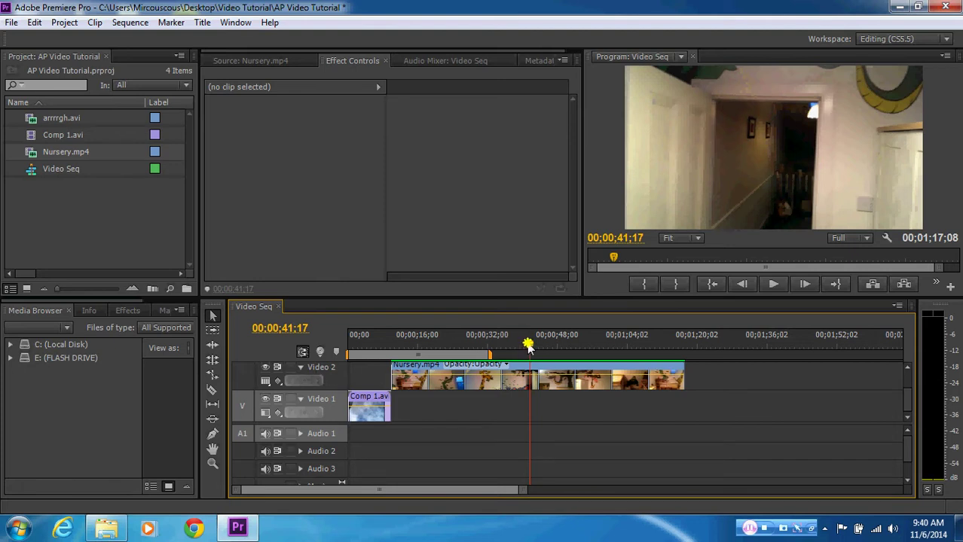
left_click_drag(529, 346, 501, 346)
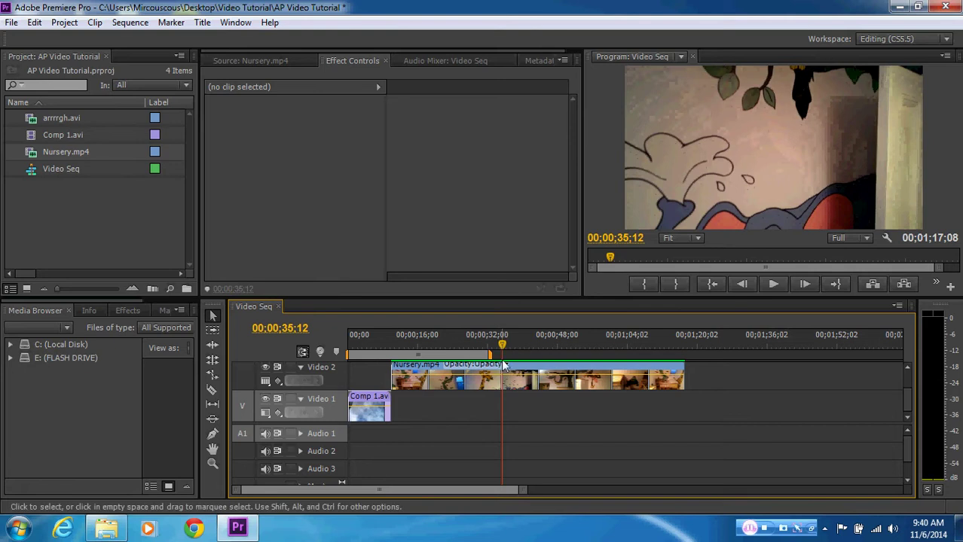
left_click_drag(503, 348, 502, 346)
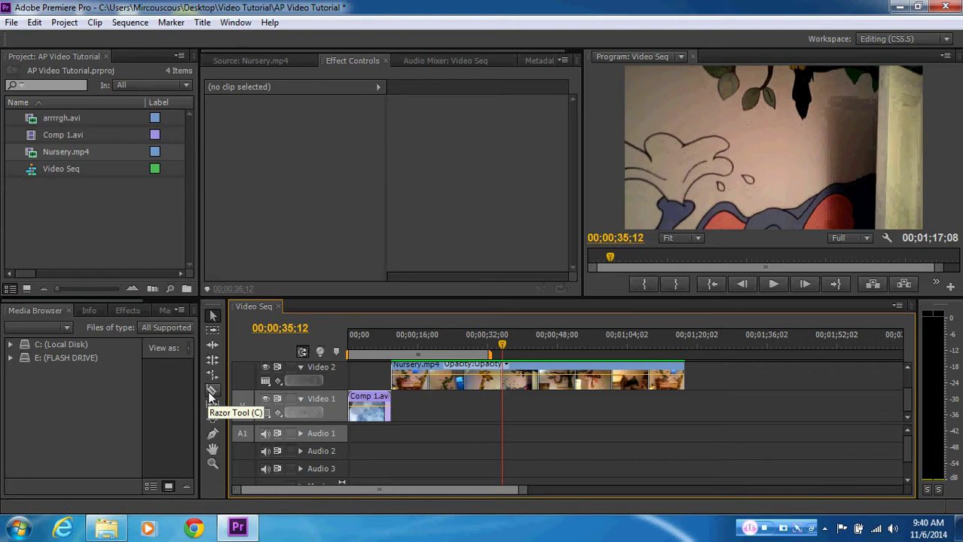
Cut Nursery.mp4 at 00;00;35;12 with the Razor tool and collapse Video 2
left_click(211, 394)
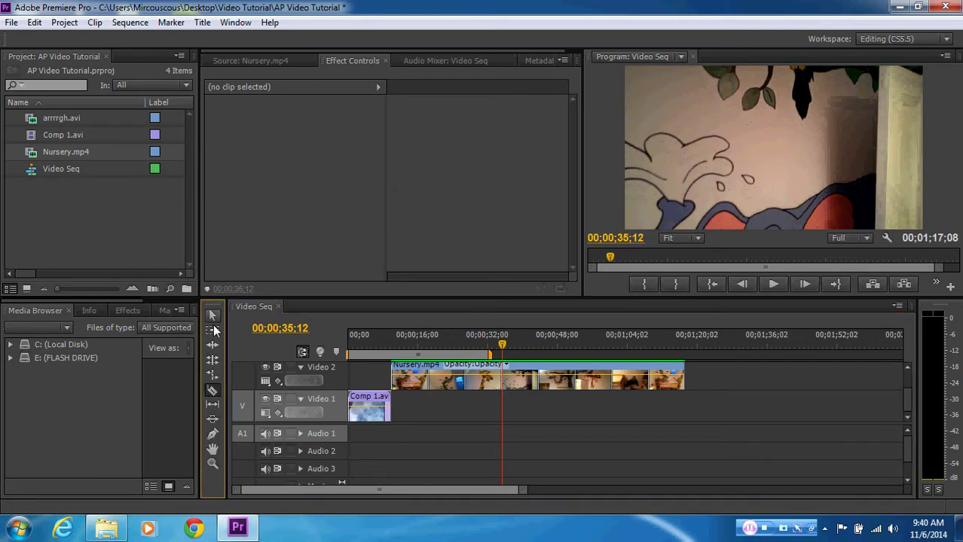
left_click(503, 385)
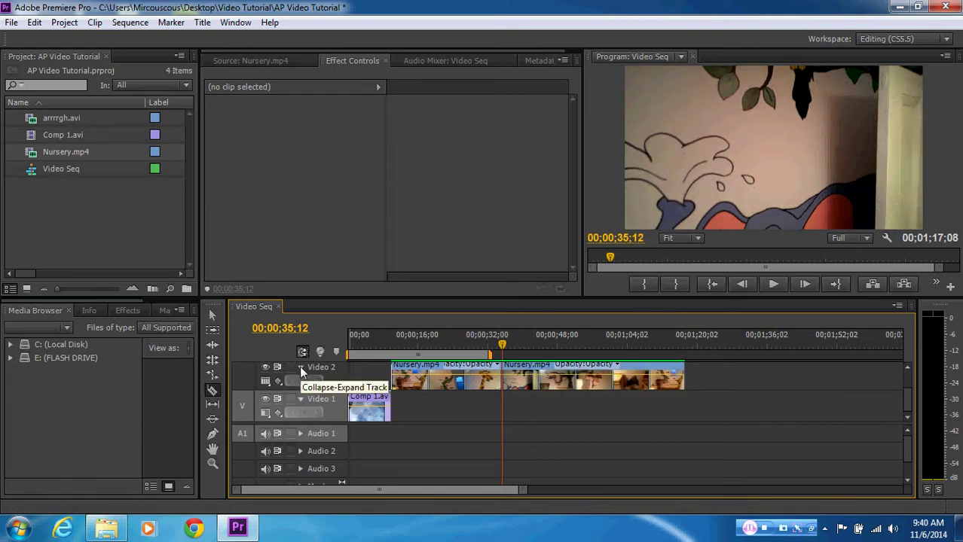
left_click(300, 367)
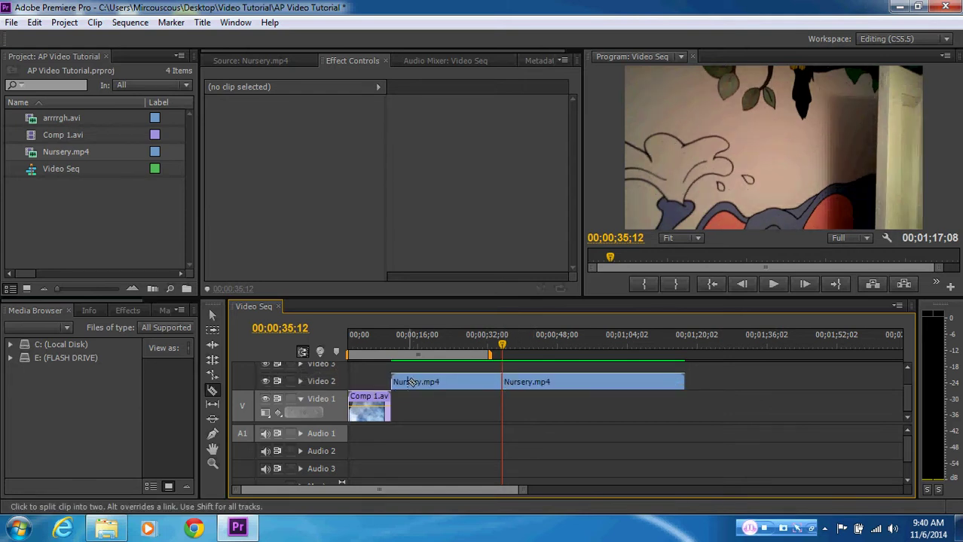
Select the right-hand Nursery.mp4 piece, shift it along the track, then delete it
left_click(212, 317)
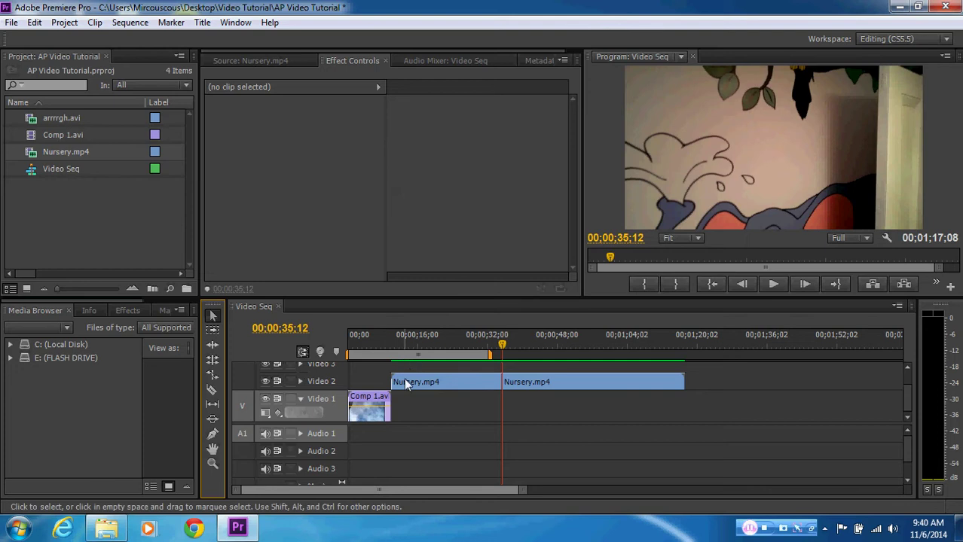
left_click(544, 382)
left_click(446, 386)
left_click(565, 382)
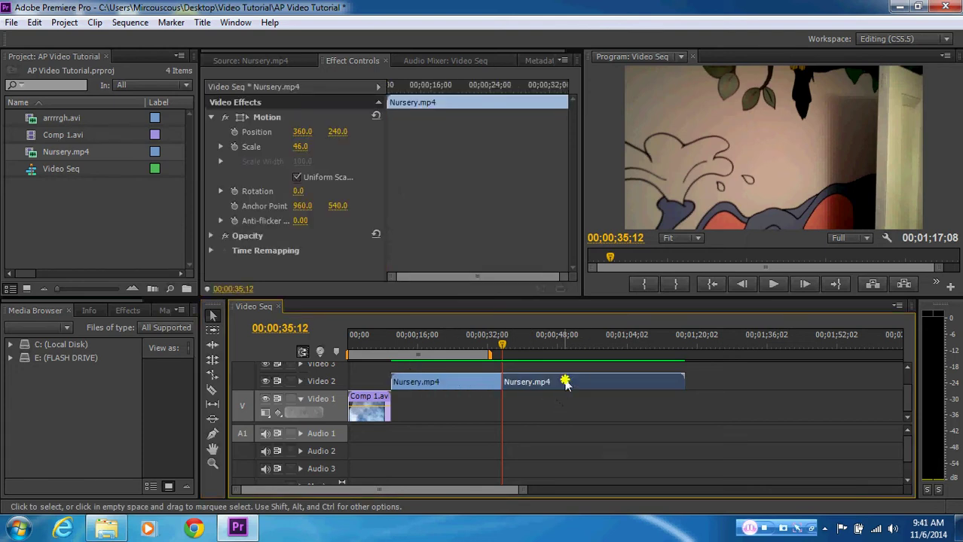
left_click(479, 384)
left_click(536, 381)
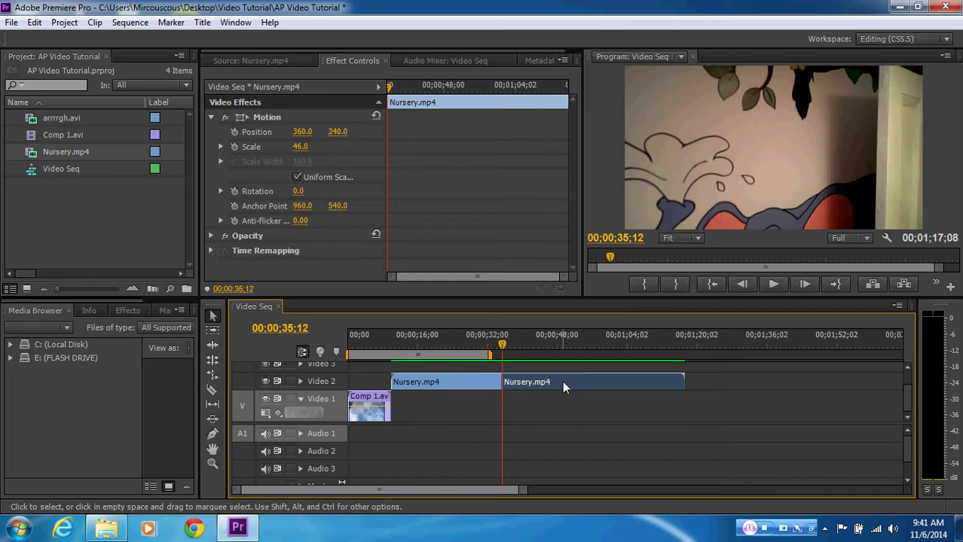
left_click_drag(562, 382, 660, 381)
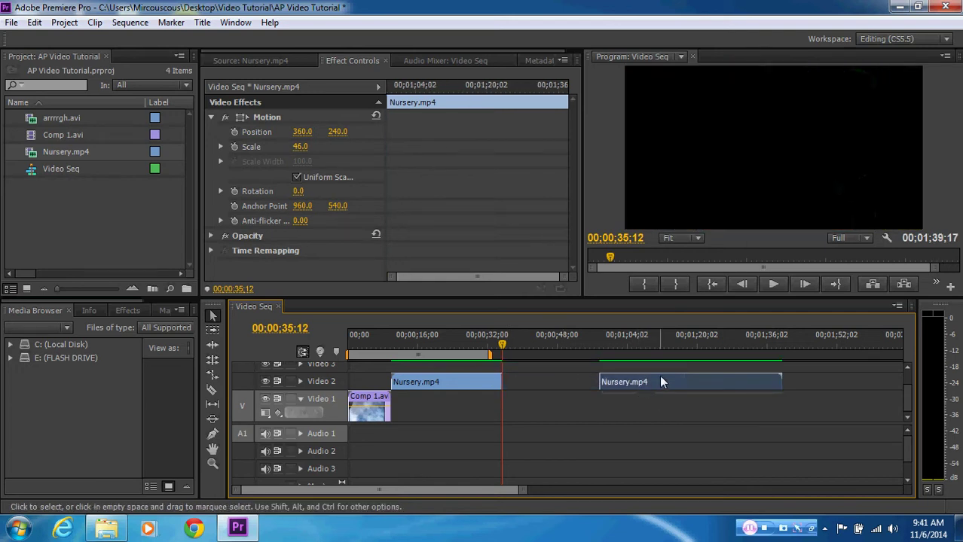
left_click_drag(660, 382, 601, 394)
key("Delete")
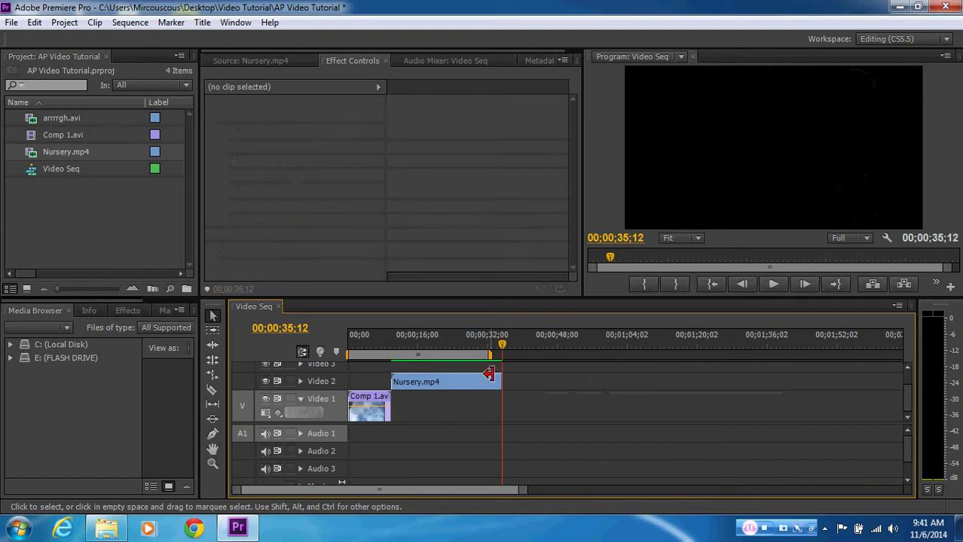
left_click_drag(504, 353, 485, 361)
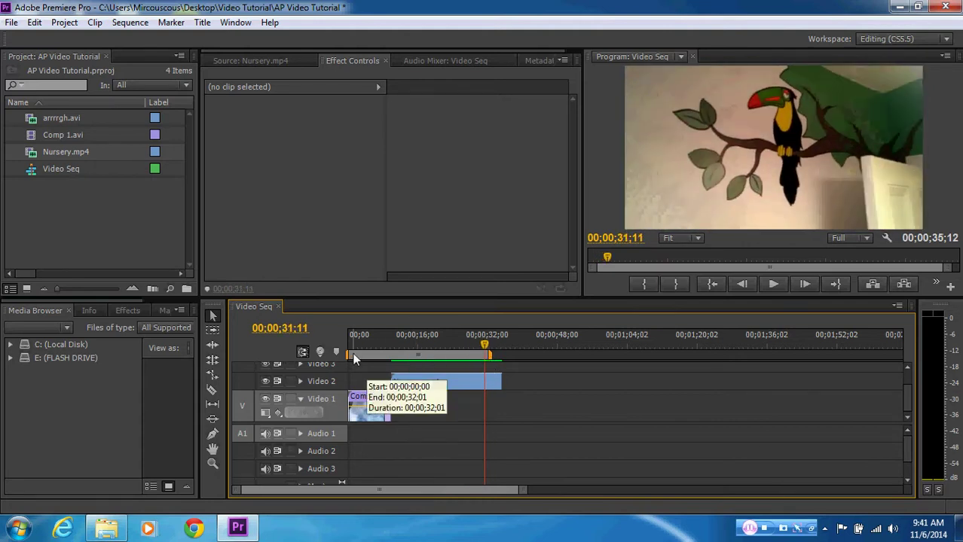
Drag the work area markers so the bar covers 00;00;00;00 to 00;00;35;12
left_click_drag(373, 355, 345, 358)
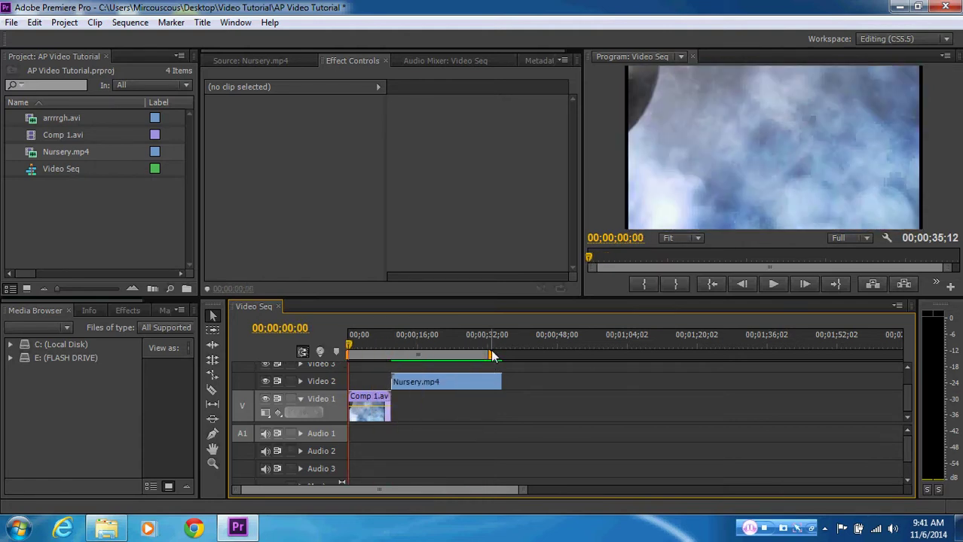
left_click(470, 354)
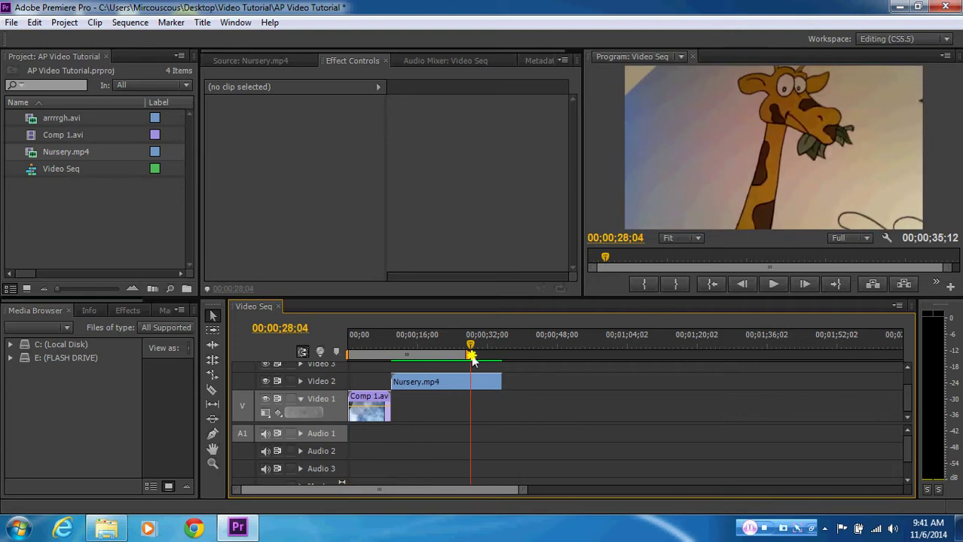
left_click_drag(346, 354, 390, 354)
left_click(428, 359)
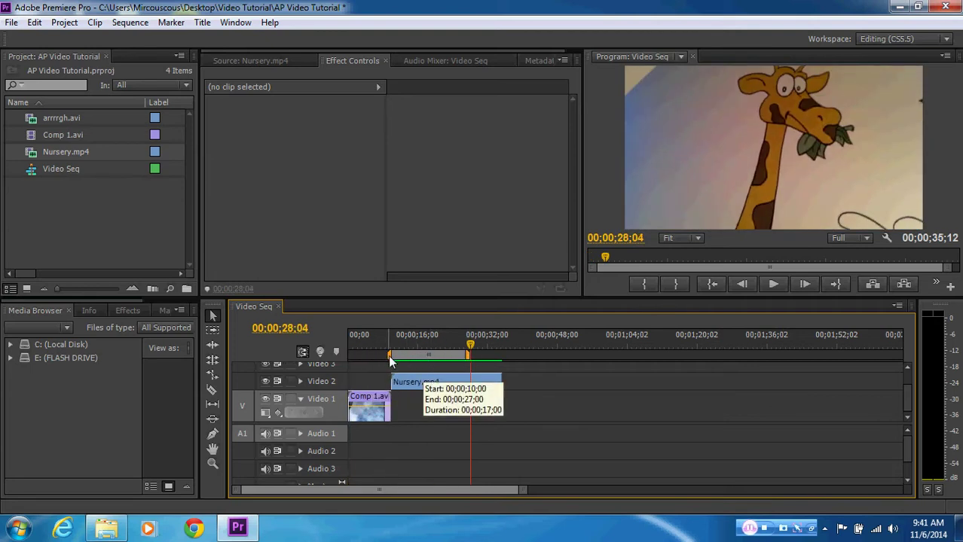
left_click(442, 356)
mouse_move(442, 357)
left_mouse_down()
mouse_move(499, 356)
mouse_move(452, 355)
left_mouse_up()
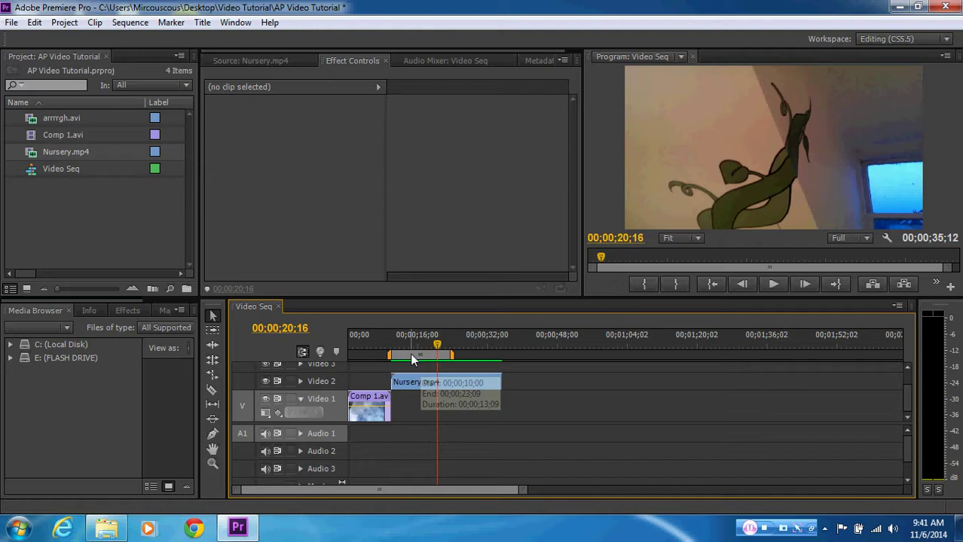
mouse_move(374, 351)
left_mouse_down()
mouse_move(420, 355)
mouse_move(348, 355)
left_mouse_up()
left_click_drag(455, 357, 504, 357)
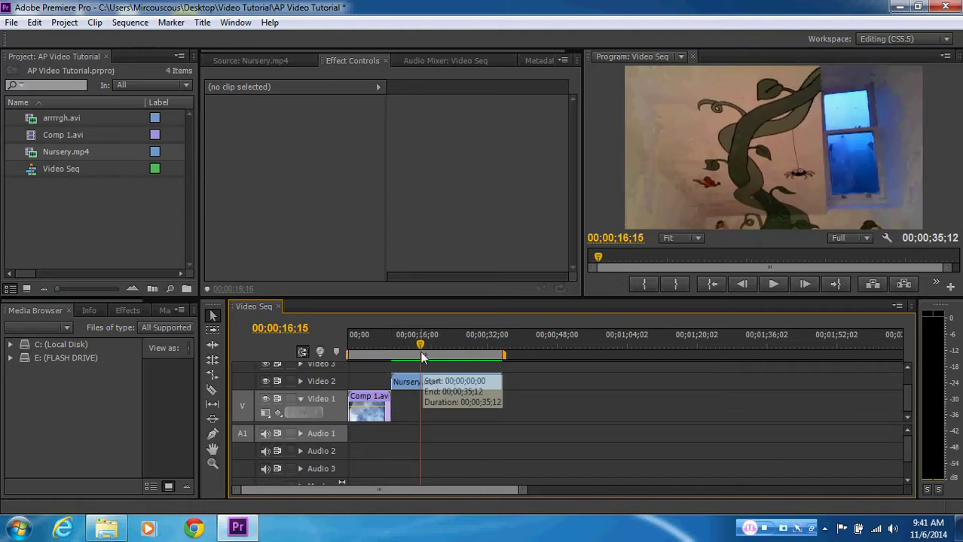
left_click(140, 23)
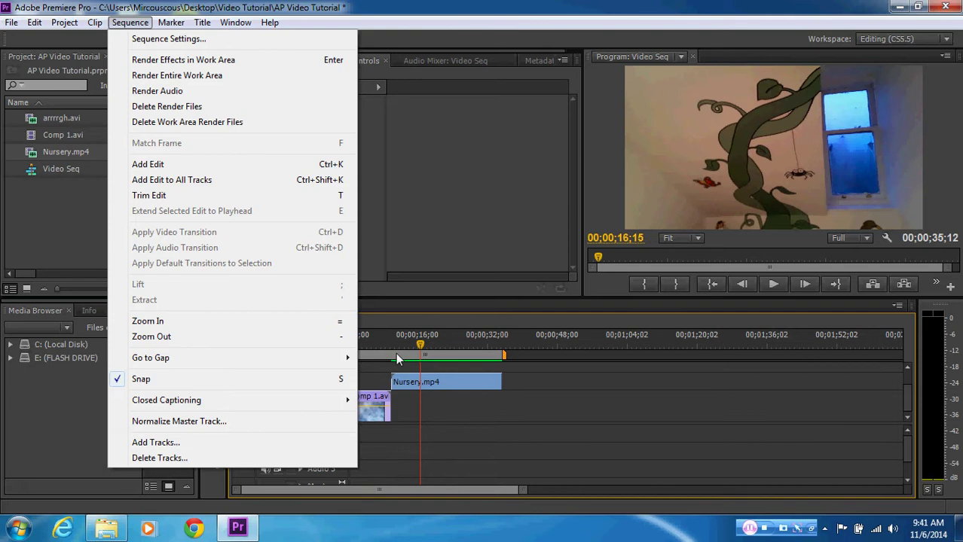
Reset the work area from the sequence start to Nursery.mp4's end, scrubbing to 00;00;14;17
left_click(442, 26)
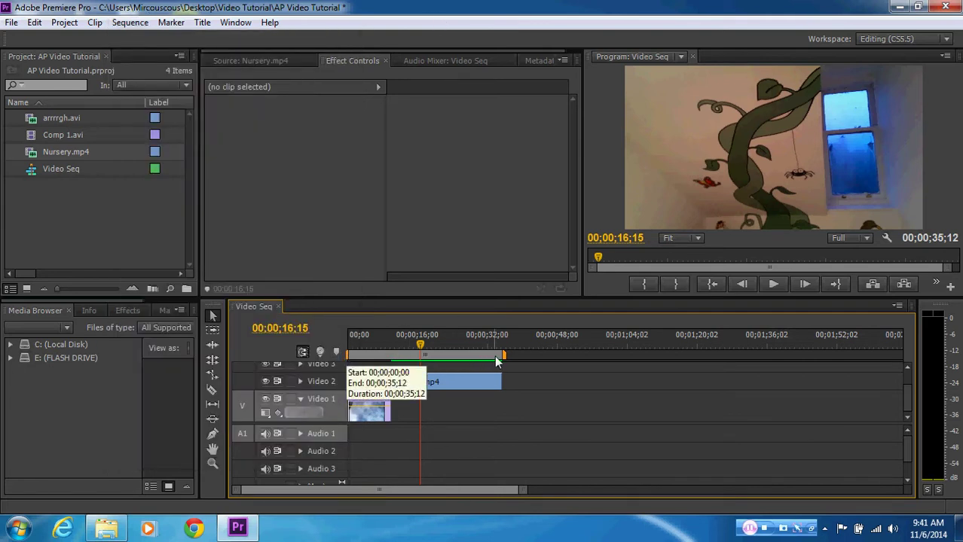
left_click_drag(349, 355, 474, 348)
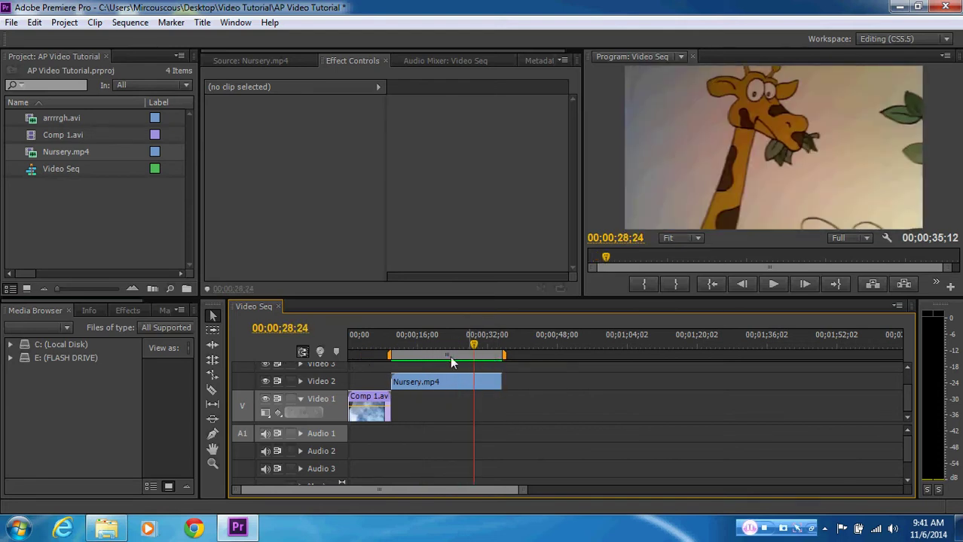
left_click_drag(392, 355, 349, 355)
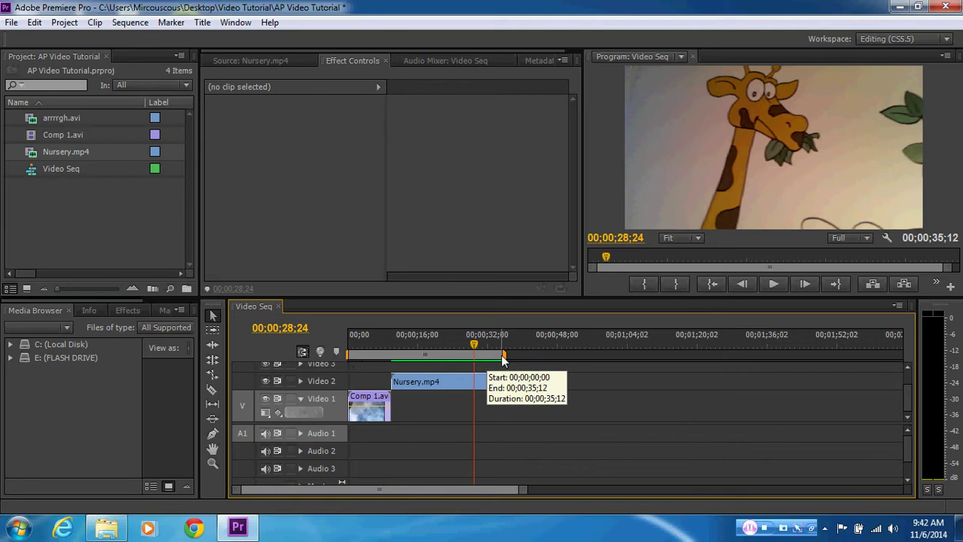
mouse_move(504, 355)
left_mouse_down()
mouse_move(473, 351)
mouse_move(502, 355)
left_mouse_up()
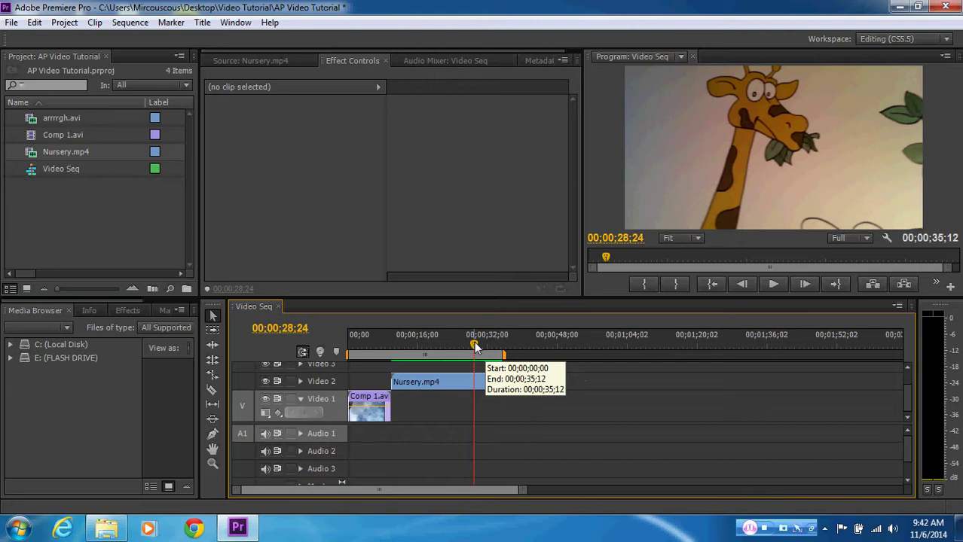
left_click_drag(475, 347, 436, 345)
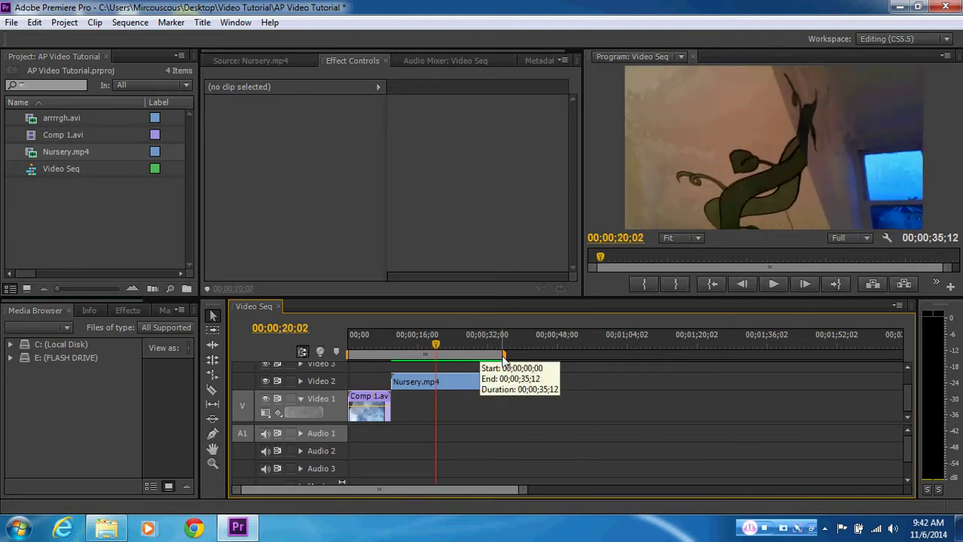
mouse_move(504, 357)
left_mouse_down()
mouse_move(415, 361)
mouse_move(430, 345)
mouse_move(358, 347)
mouse_move(607, 357)
mouse_move(503, 355)
left_mouse_up()
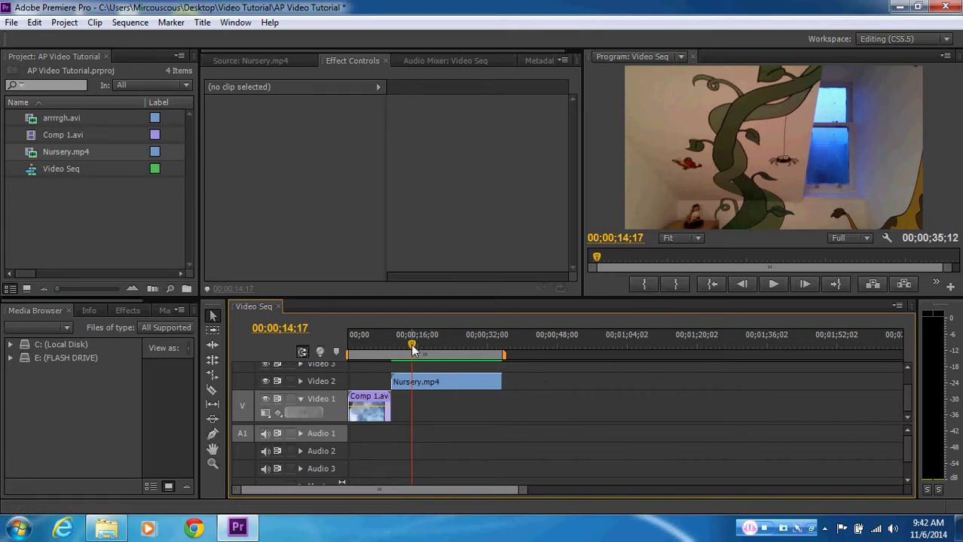
Drag Nursery.mp4 from Video 2 onto Video 1 right after Comp 1.avi and preview the cut
left_click_drag(419, 345, 367, 354)
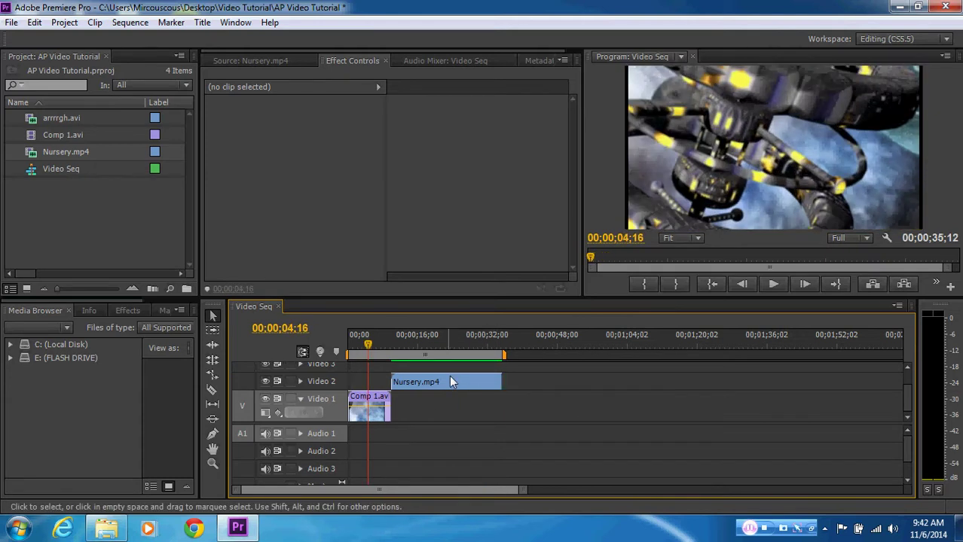
left_click(454, 375)
left_click_drag(455, 382, 437, 402)
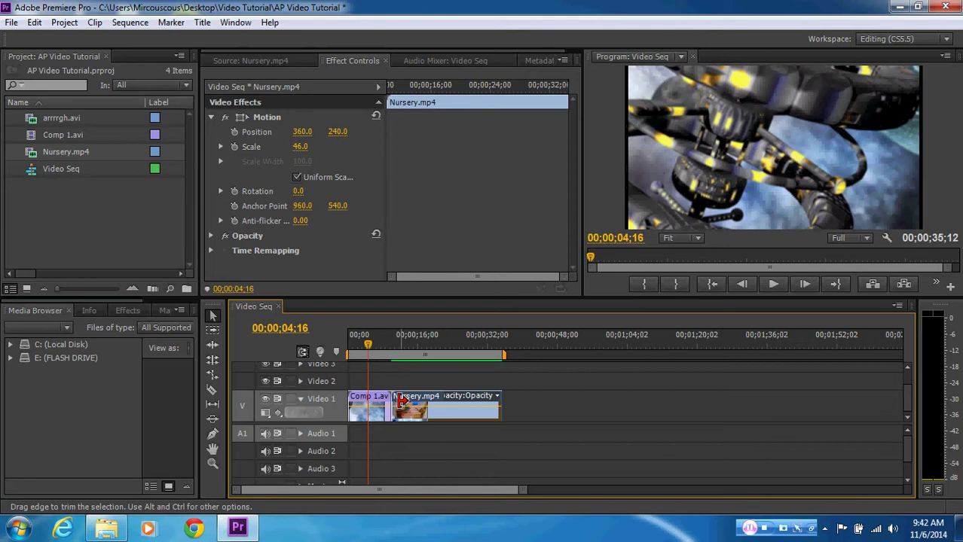
left_click_drag(366, 347, 393, 354)
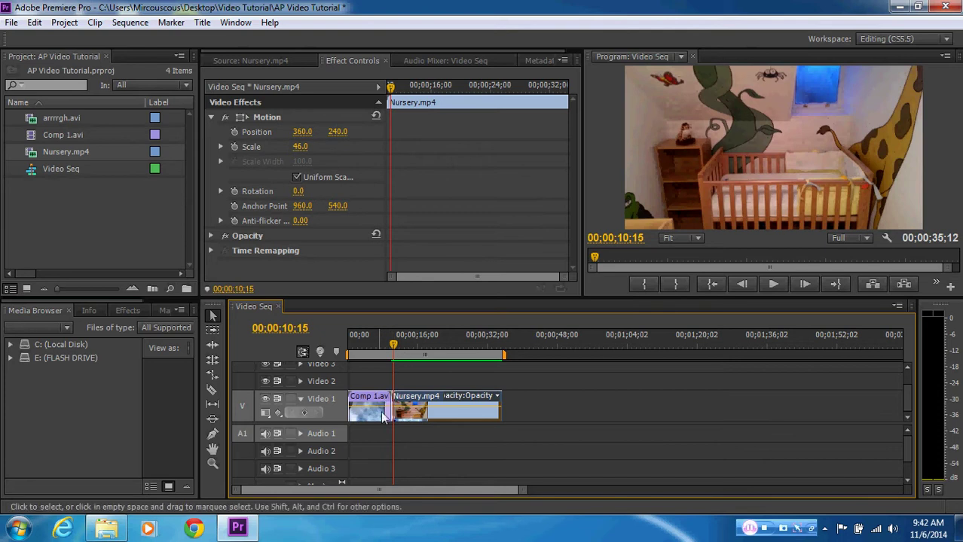
left_click(386, 349)
left_click_drag(387, 348, 388, 351)
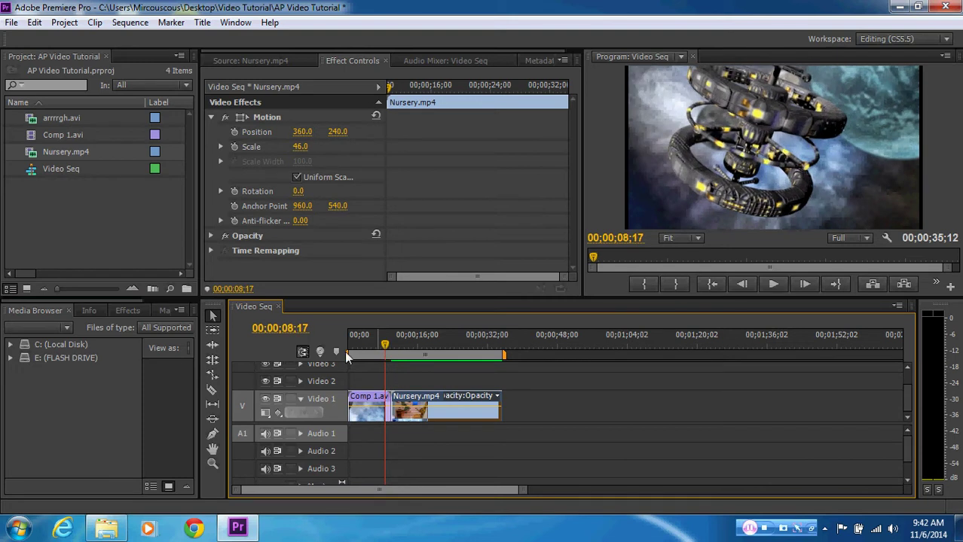
In the Effects panel, expand Video Transitions and then the Page Peel folder to show Center Peel
left_click(130, 311)
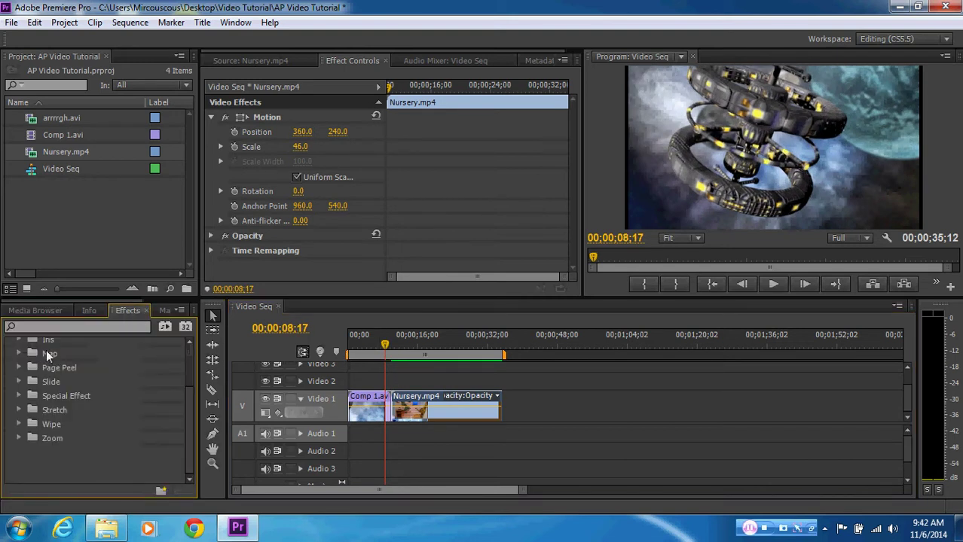
scroll(190, 405, "up", 5)
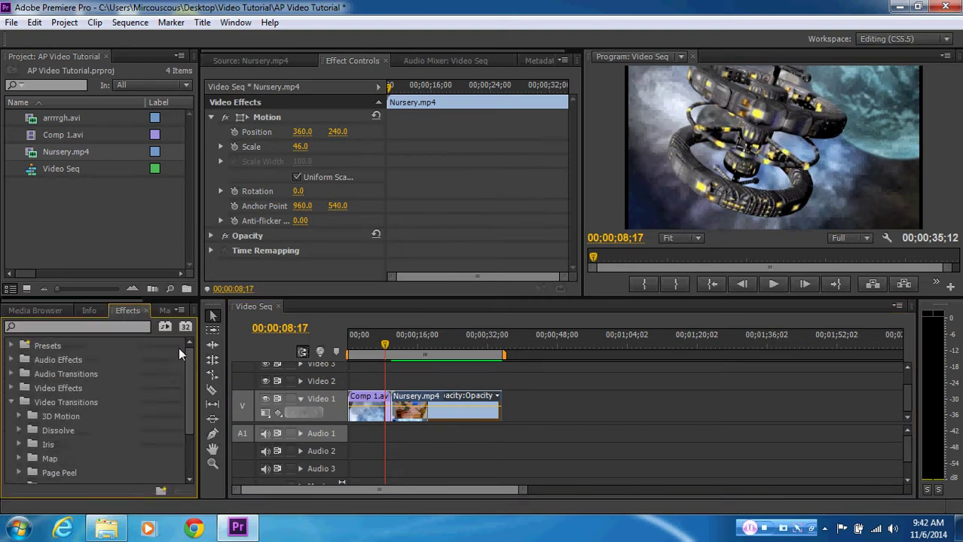
left_click(11, 402)
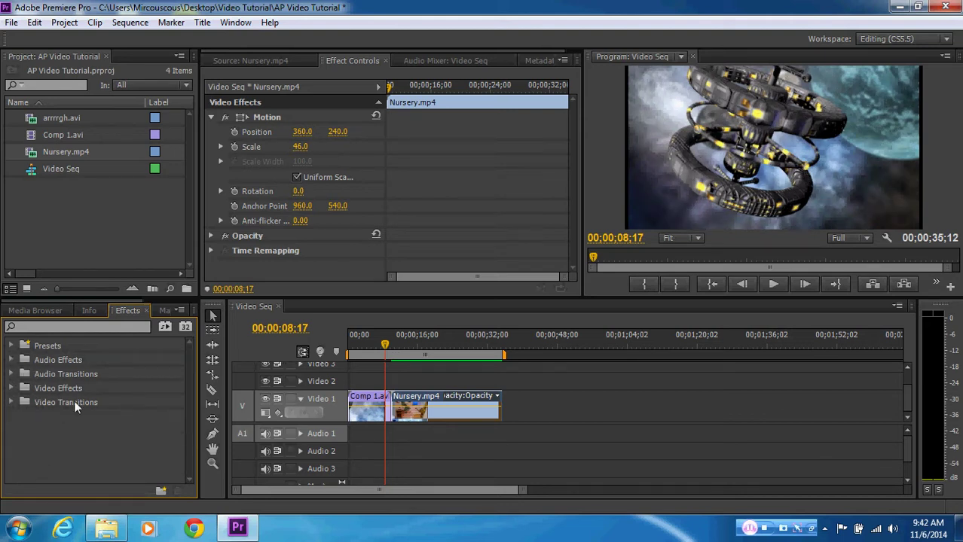
left_click(11, 402)
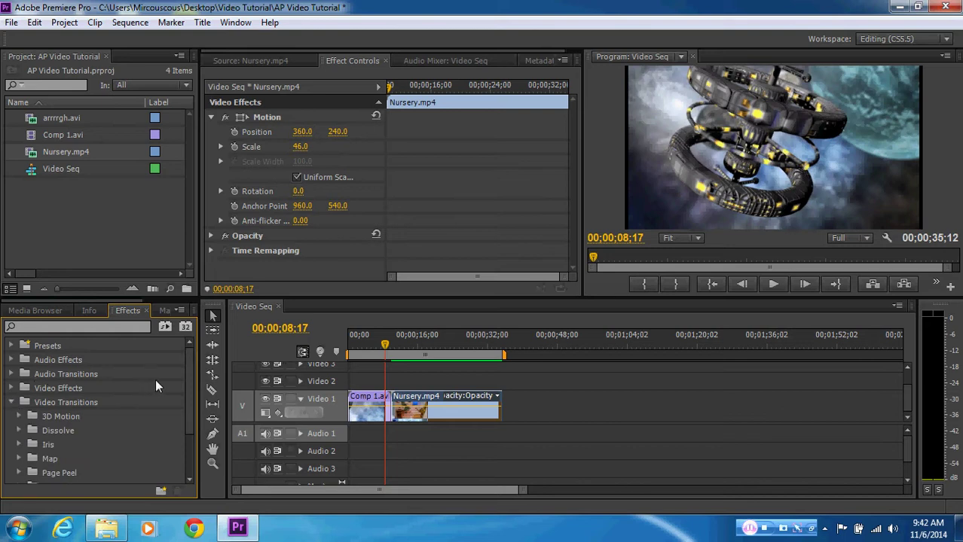
left_click_drag(187, 367, 191, 415)
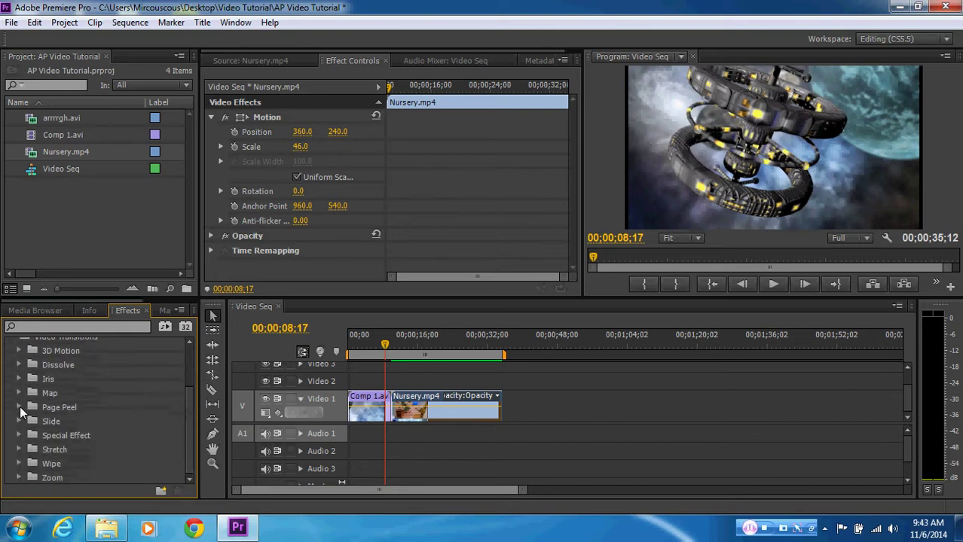
left_click(19, 406)
left_click_drag(189, 401, 190, 413)
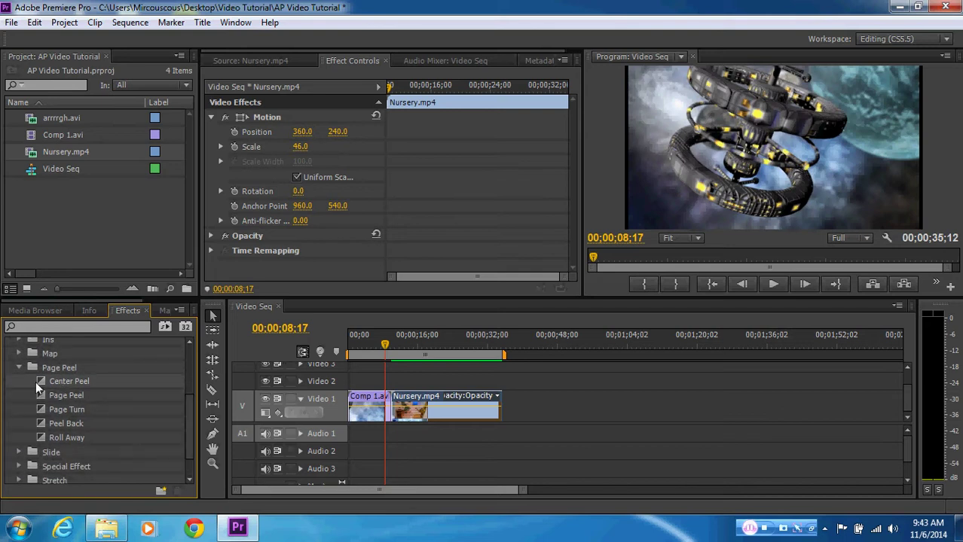
Drop Center Peel on the Comp 1.avi / Nursery.mp4 cut and accept the insufficient-media warning
left_click_drag(42, 380, 386, 401)
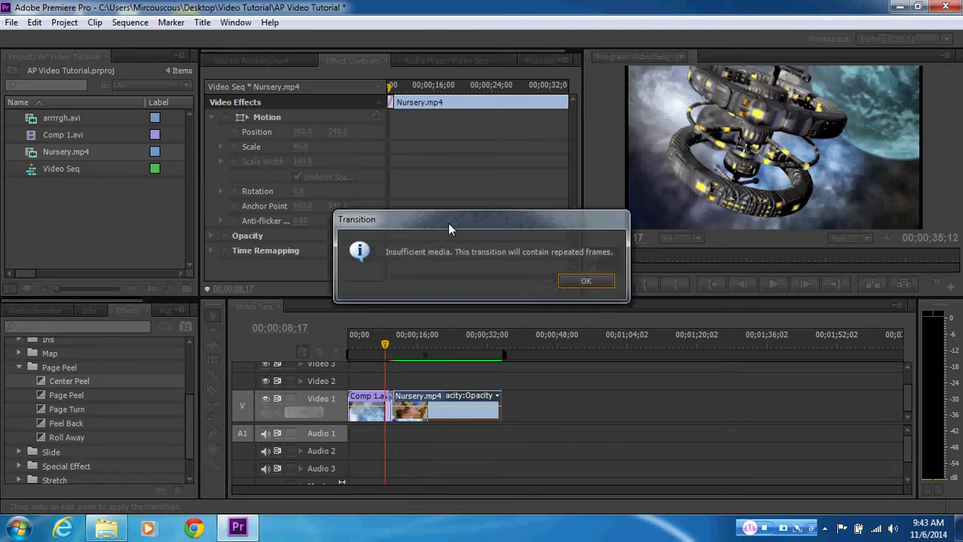
left_click_drag(448, 223, 514, 158)
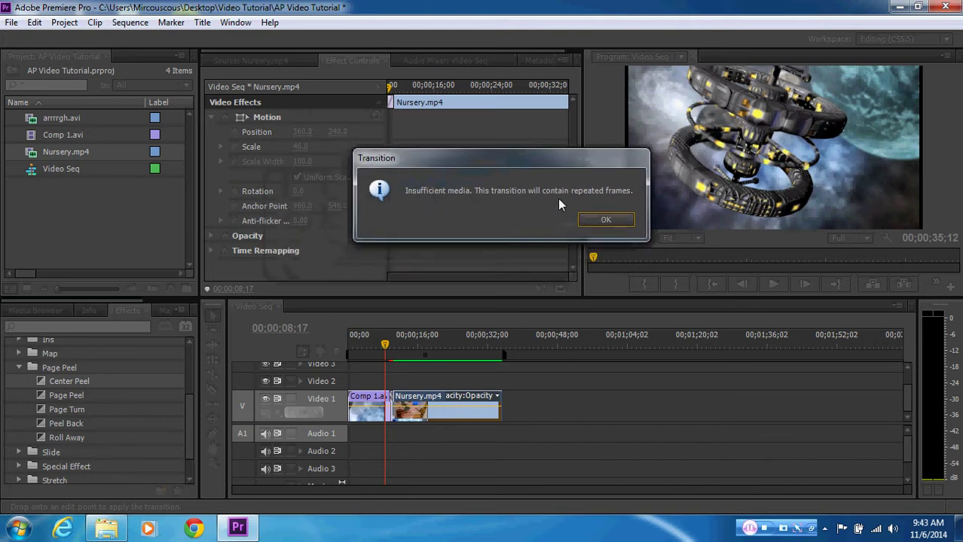
left_click_drag(565, 156, 532, 145)
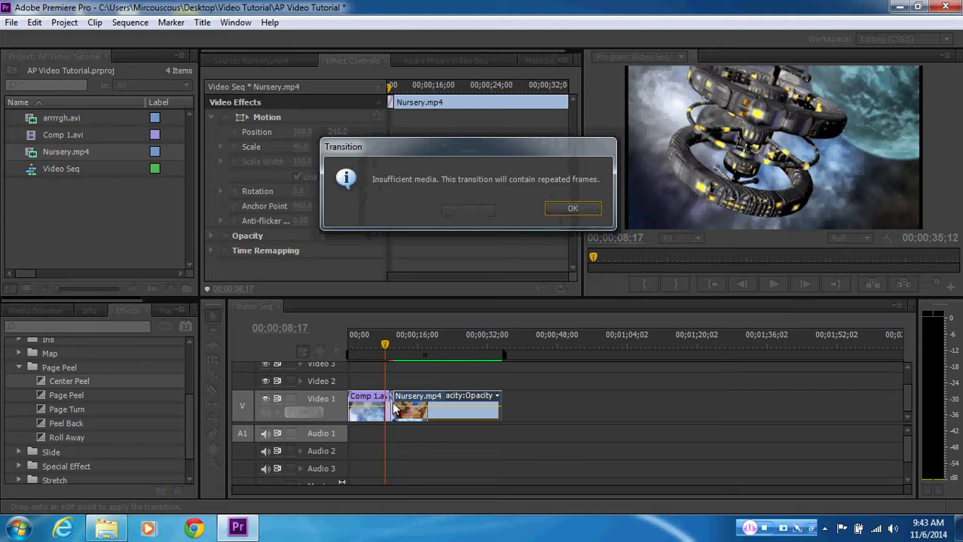
left_click(569, 209)
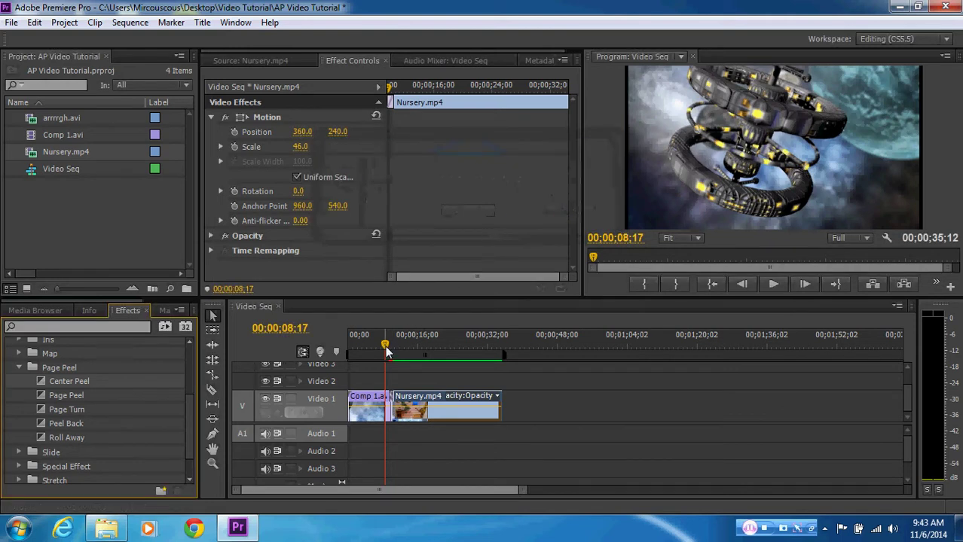
Lengthen the Center Peel transition in Effect Controls from 00;00;00;21 to 00;00;01;13
left_click_drag(385, 346, 393, 346)
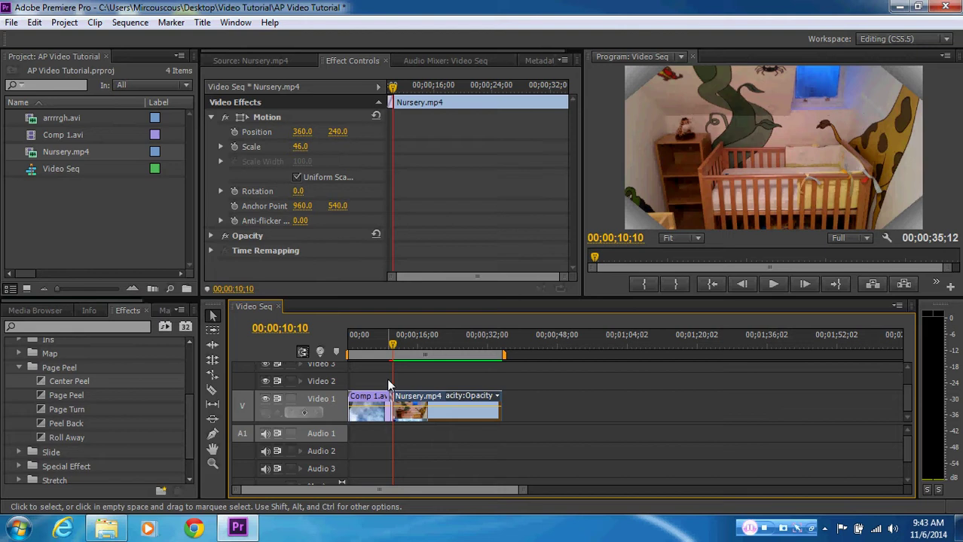
left_click(391, 405)
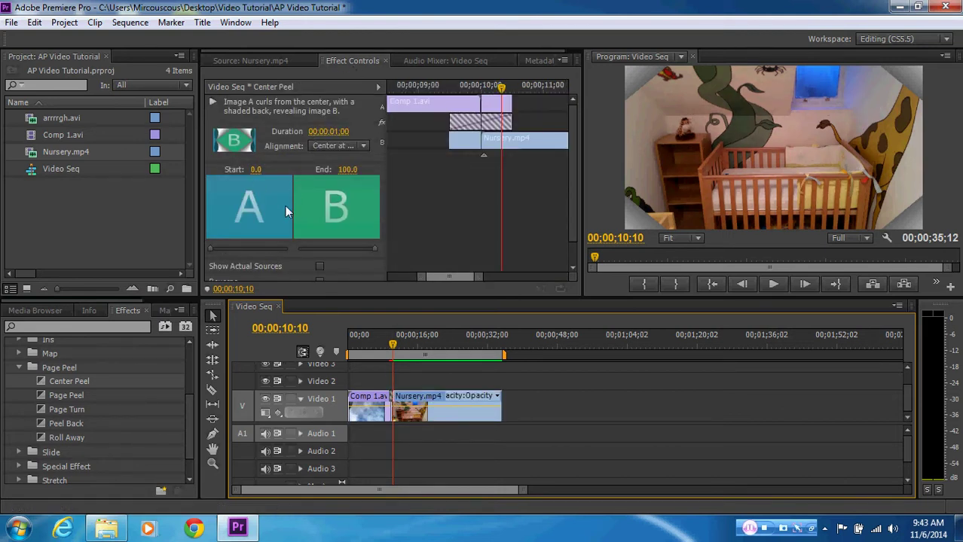
left_click_drag(501, 91, 443, 95)
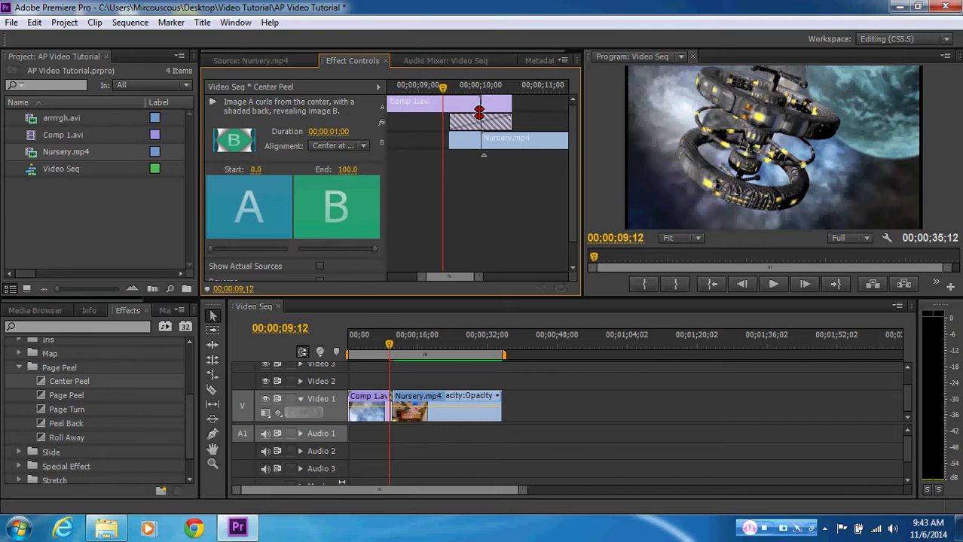
mouse_move(443, 86)
left_mouse_down()
mouse_move(477, 87)
mouse_move(445, 86)
left_mouse_up()
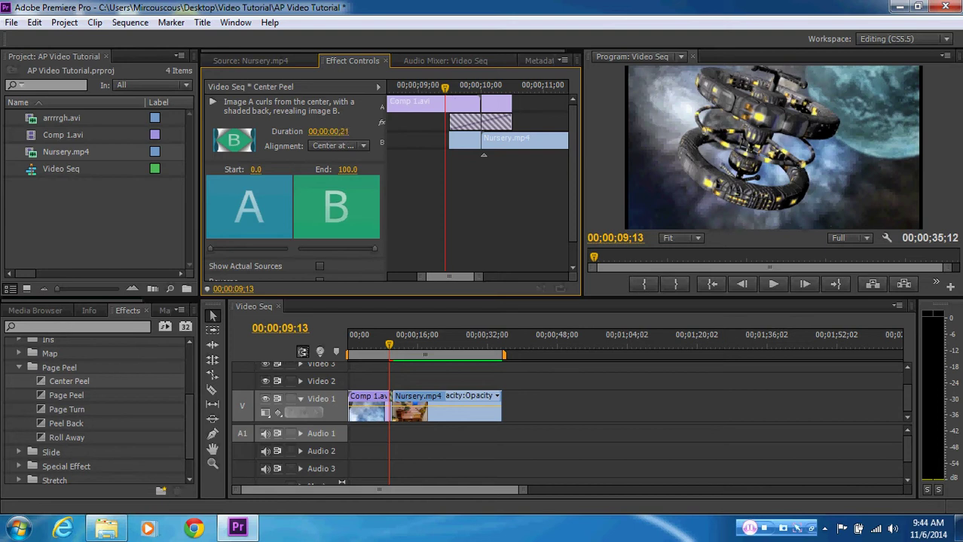
mouse_move(341, 132)
left_mouse_down()
mouse_move(332, 133)
mouse_move(343, 132)
left_mouse_up()
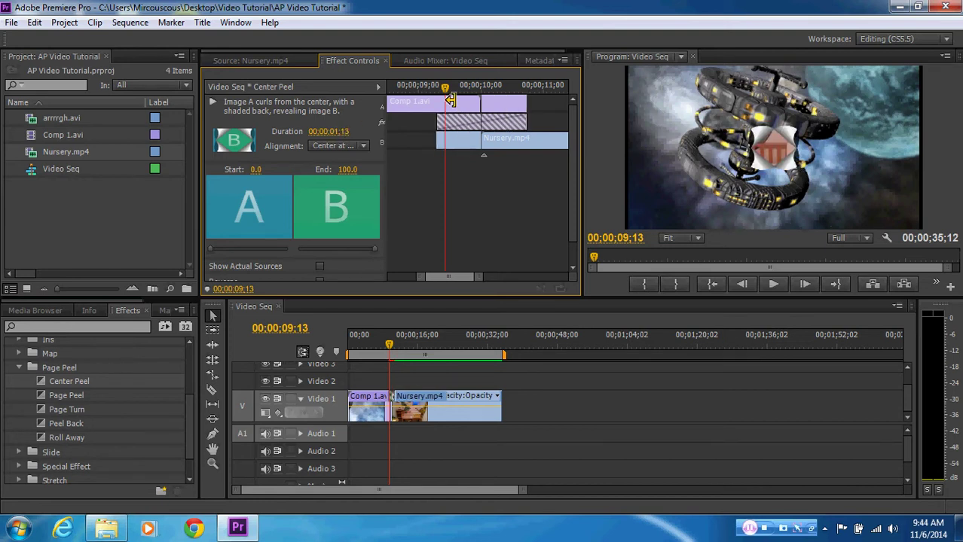
mouse_move(446, 87)
left_mouse_down()
mouse_move(394, 87)
mouse_move(524, 93)
mouse_move(438, 93)
left_mouse_up()
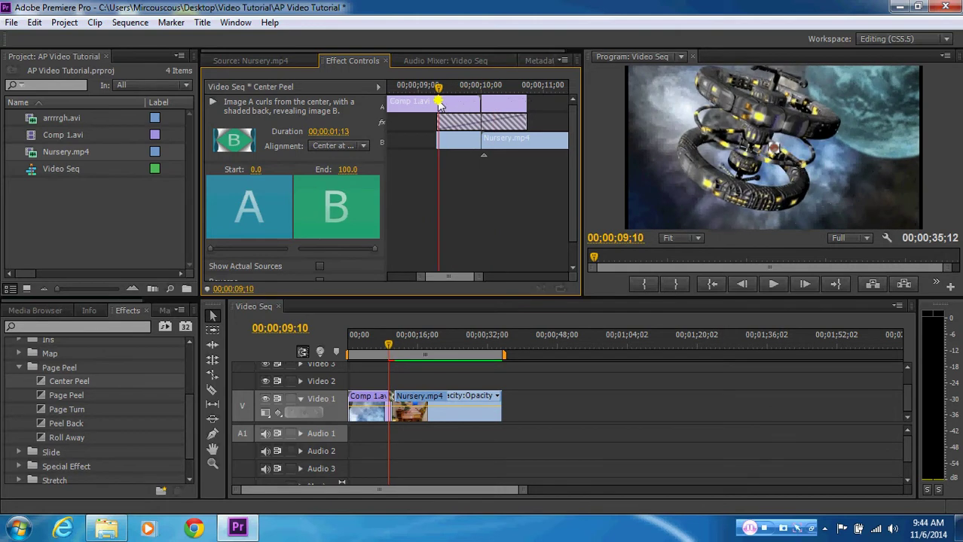
left_click_drag(210, 247, 235, 249)
mouse_move(444, 91)
left_mouse_down()
mouse_move(418, 91)
mouse_move(446, 88)
left_mouse_up()
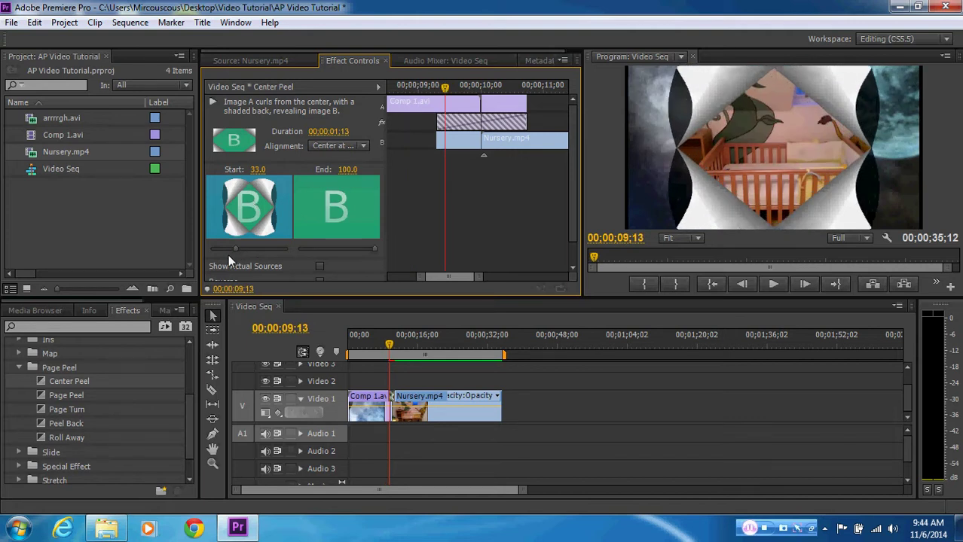
left_click_drag(235, 250, 210, 250)
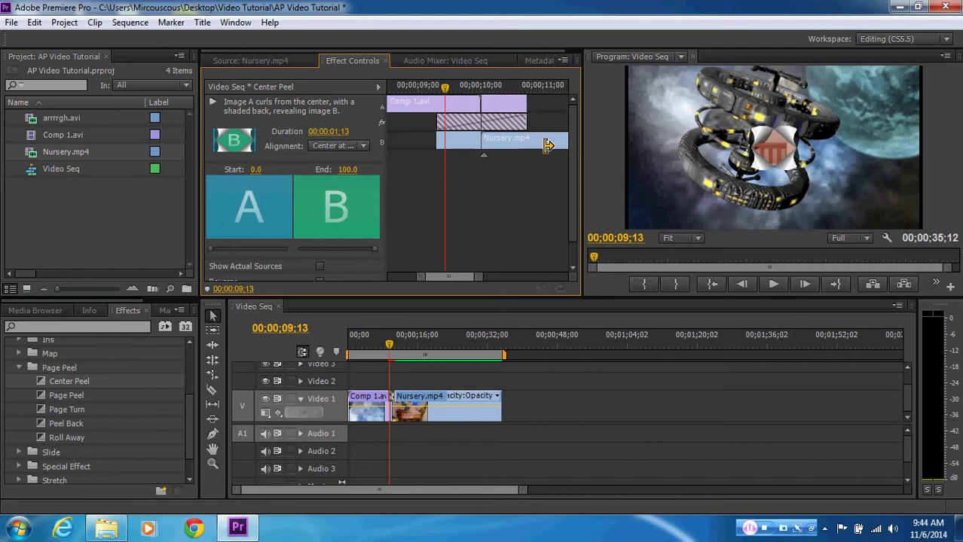
left_click_drag(444, 90, 399, 113)
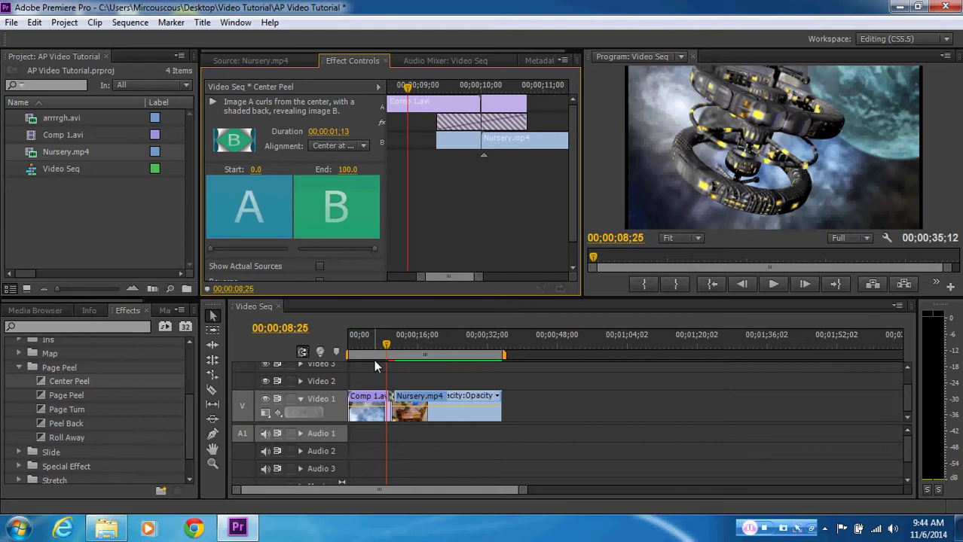
mouse_move(386, 346)
left_mouse_down()
mouse_move(350, 345)
mouse_move(375, 346)
left_mouse_up()
Run Sequence > Render Effects in Work Area
left_click(130, 23)
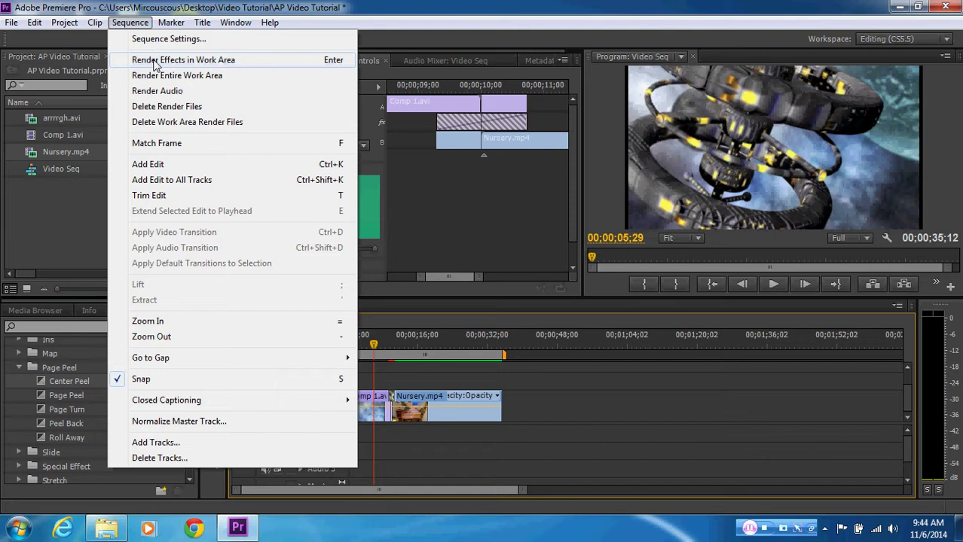
left_click(197, 63)
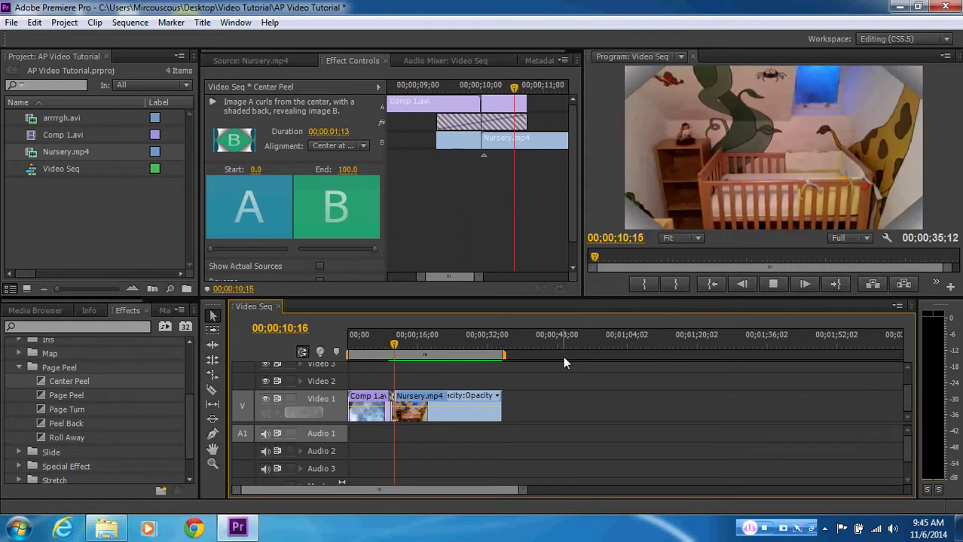
Stop playback at 00;00;00;00 and select Comp 1.avi to show its Motion, Opacity and Time Remapping settings
left_click_drag(399, 346, 331, 348)
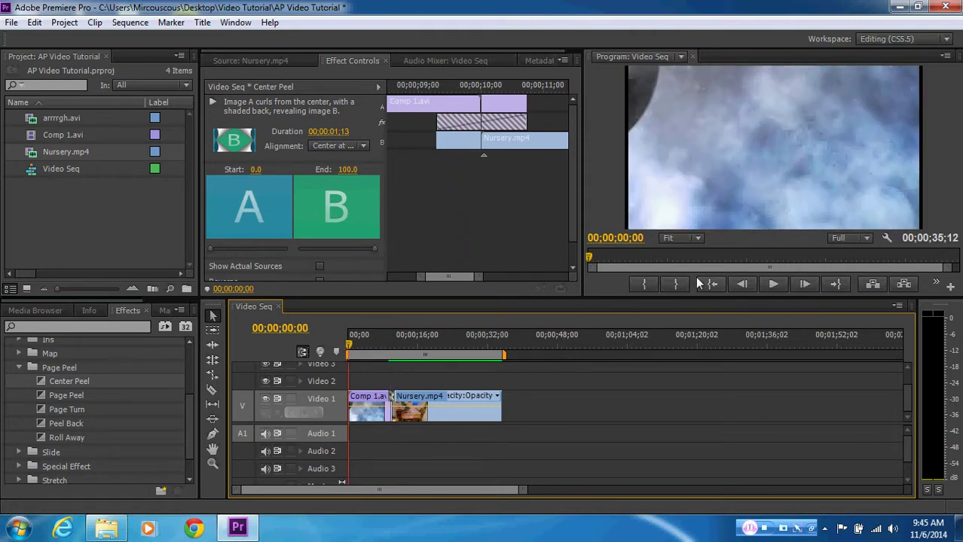
left_click(441, 213)
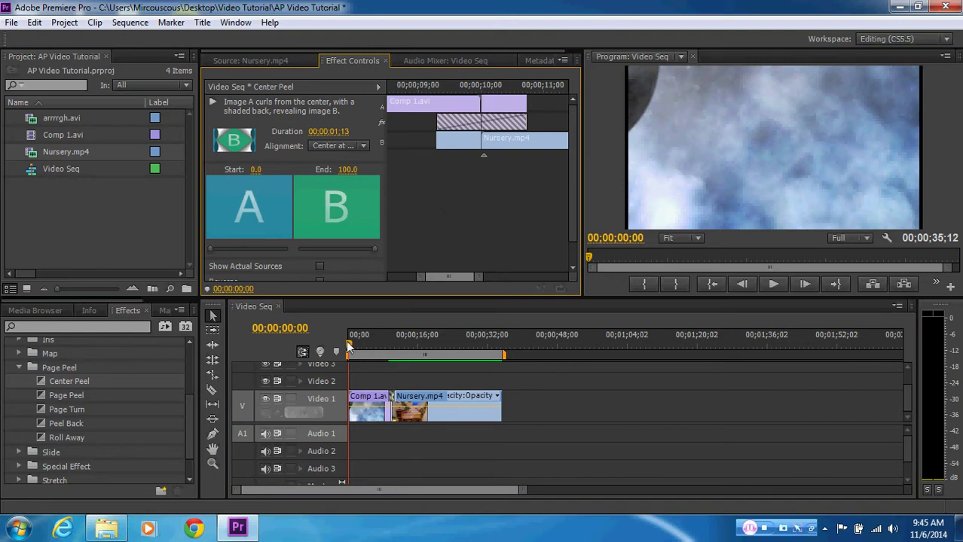
mouse_move(349, 346)
left_mouse_down()
mouse_move(385, 346)
mouse_move(347, 347)
left_mouse_up()
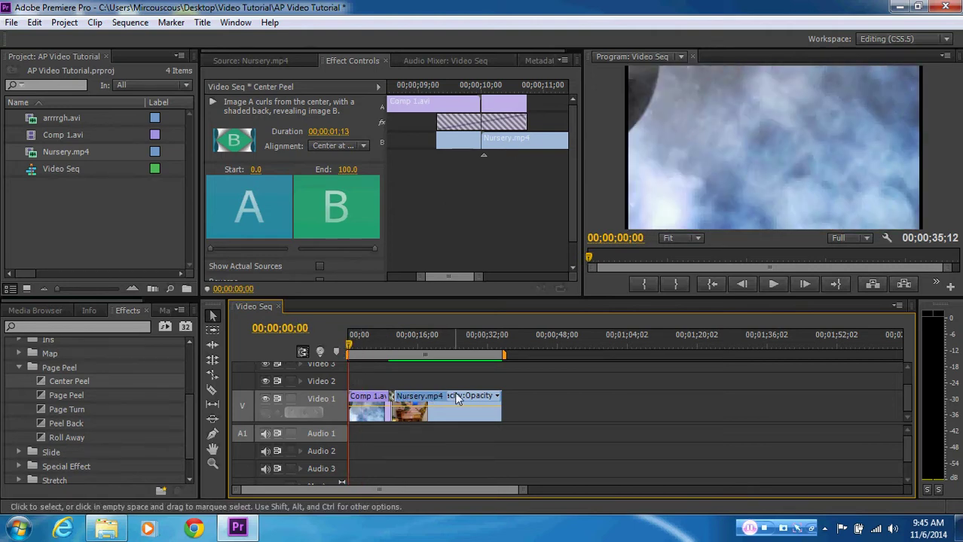
left_click(365, 400)
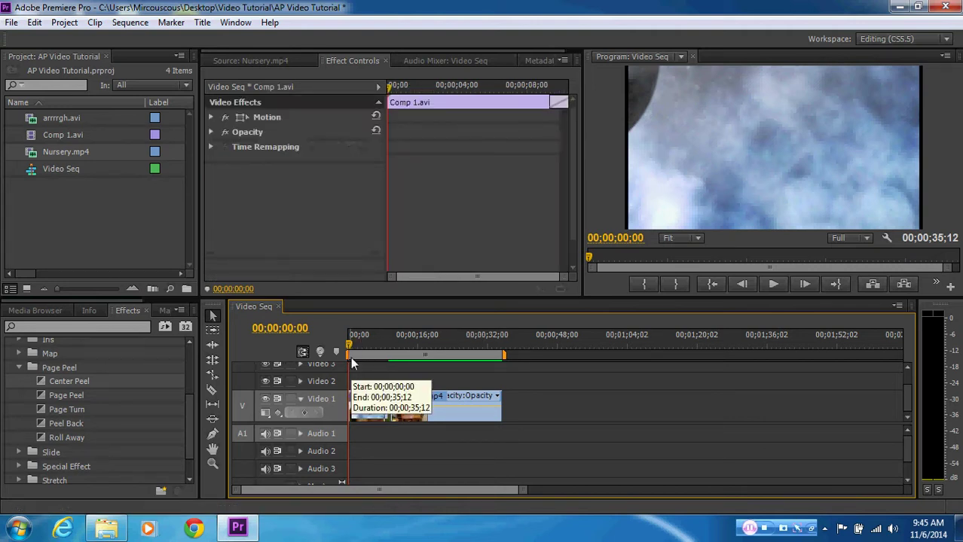
Expand Comp 1.avi's Opacity settings and preview a few seconds into the clip
left_click(211, 132)
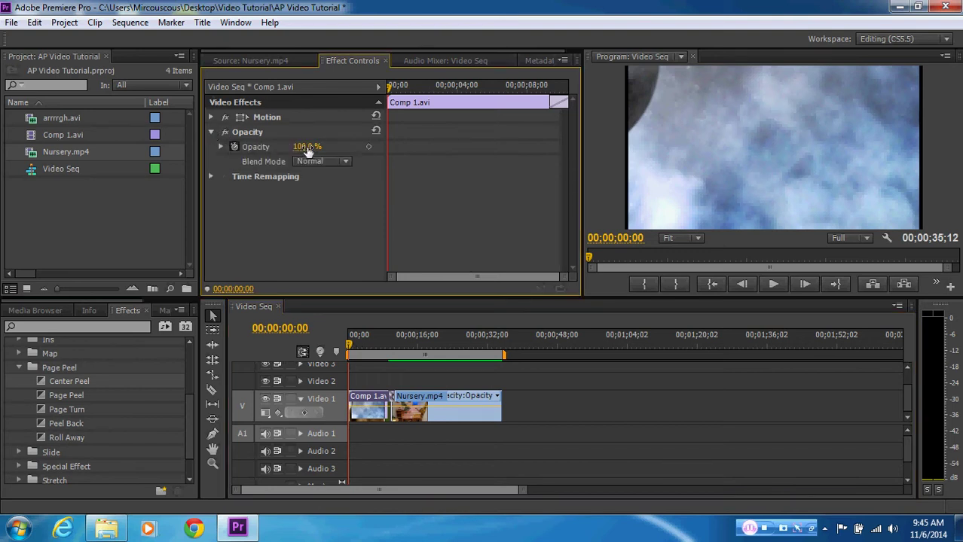
left_click_drag(388, 85, 379, 106)
Scrub Comp 1.avi's Opacity down to 0.0% at 00;00;00;00
left_click_drag(308, 148, 230, 149)
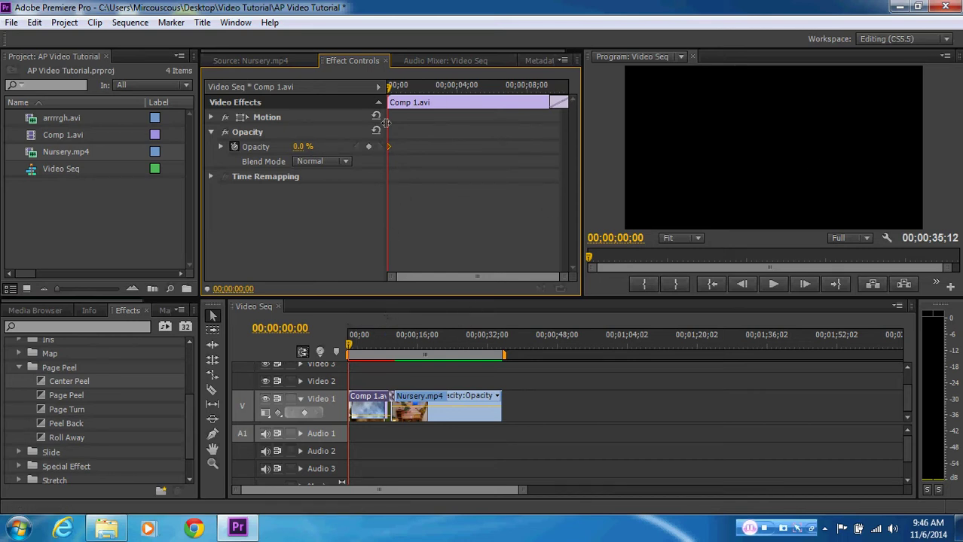
Add a 100.0% Opacity keyframe at 00;00;01;00 for a one-second fade-in, then return to the start
left_click(389, 89)
left_click_drag(390, 89, 404, 88)
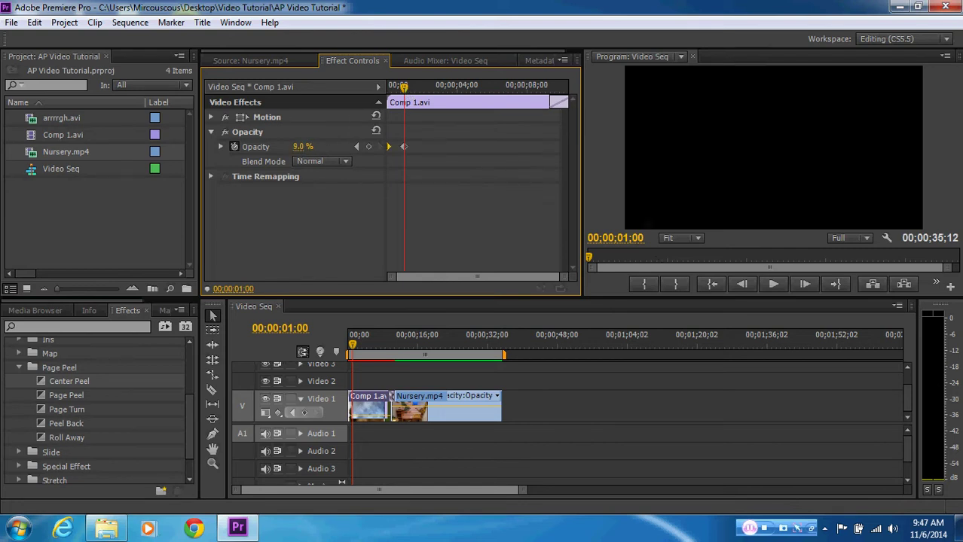
left_click_drag(302, 146, 377, 147)
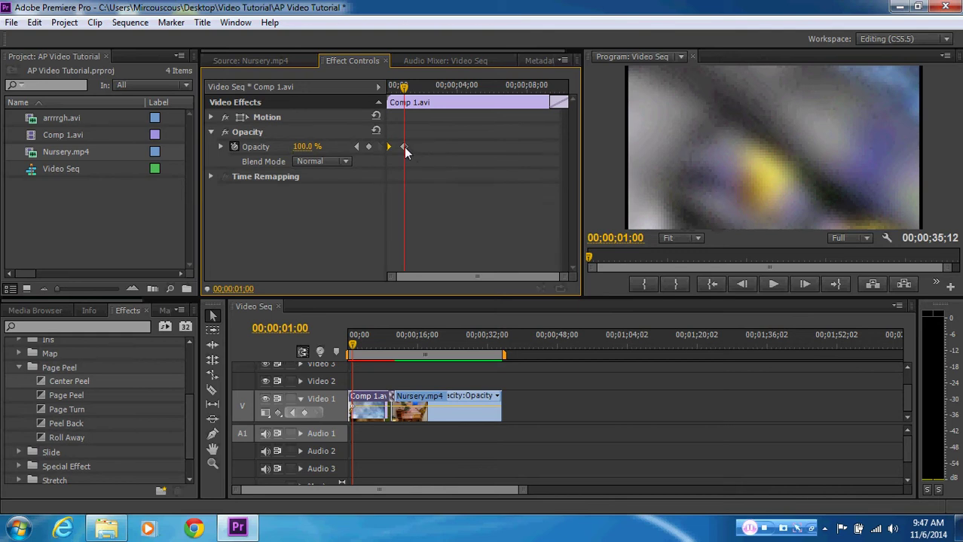
left_click_drag(404, 87, 377, 88)
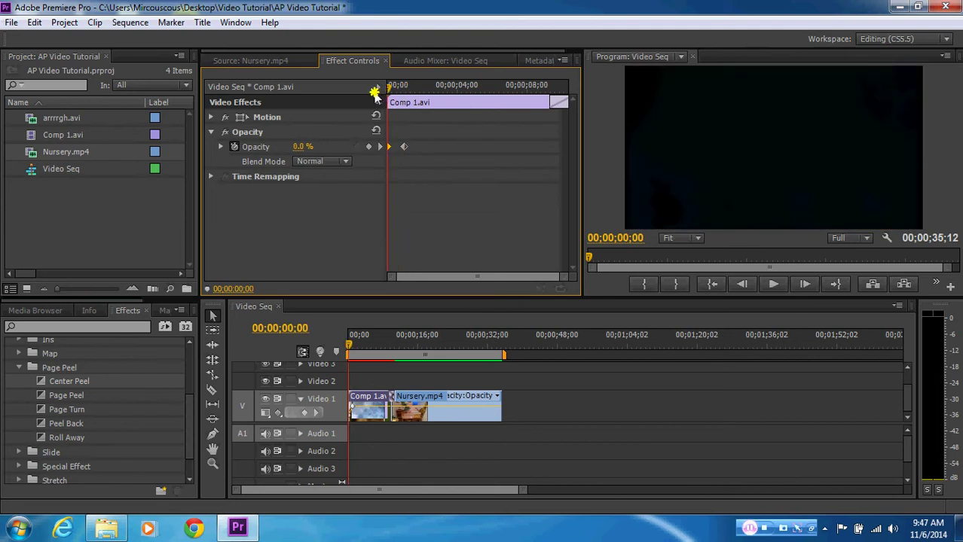
Play the fade-in and check Comp 1.avi's opacity near the start
left_click(773, 286)
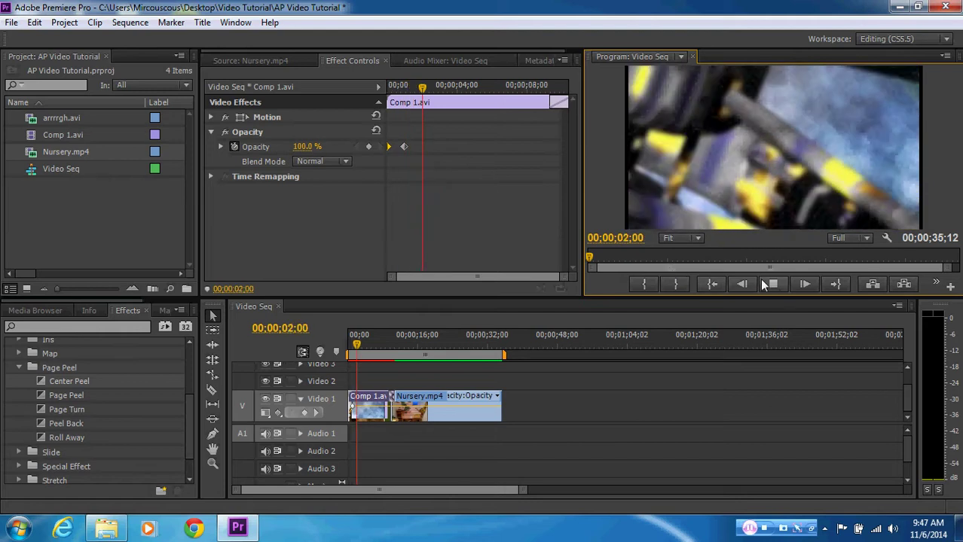
left_click(773, 284)
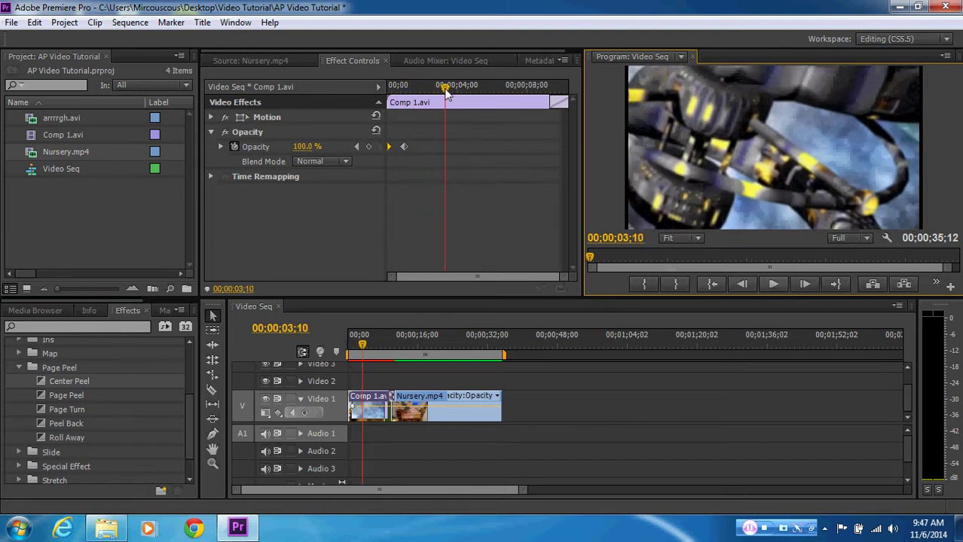
left_click_drag(444, 86, 382, 86)
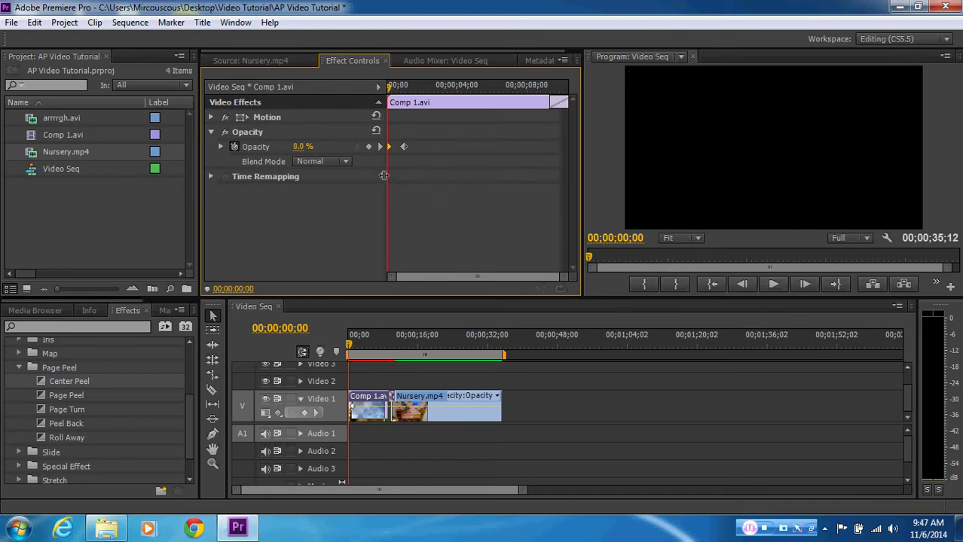
mouse_move(386, 86)
left_mouse_down()
mouse_move(398, 88)
mouse_move(383, 86)
left_mouse_up()
Drag the 100% Opacity keyframe to about 00;00;02;00 and replay the longer fade-in
left_click(403, 146)
left_click_drag(403, 147, 421, 147)
left_click(774, 283)
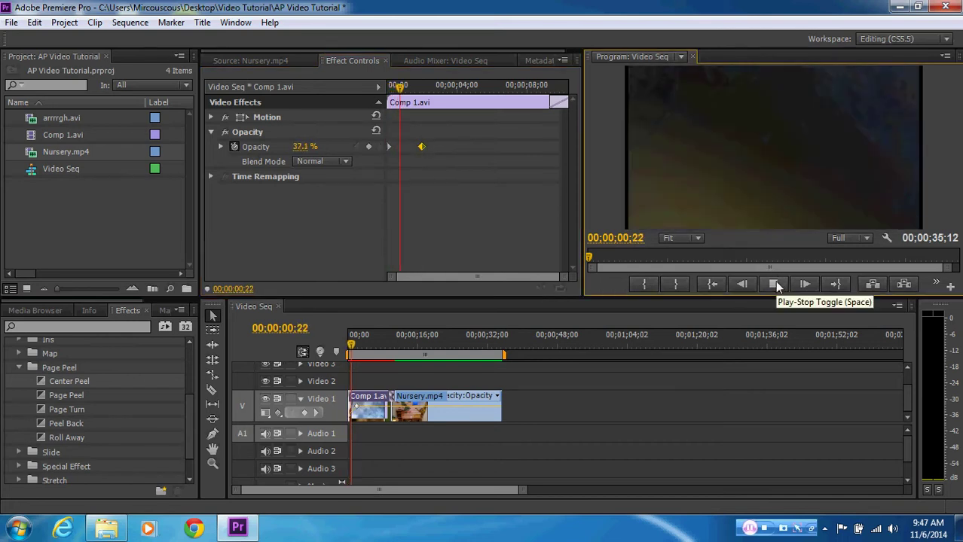
left_click(774, 283)
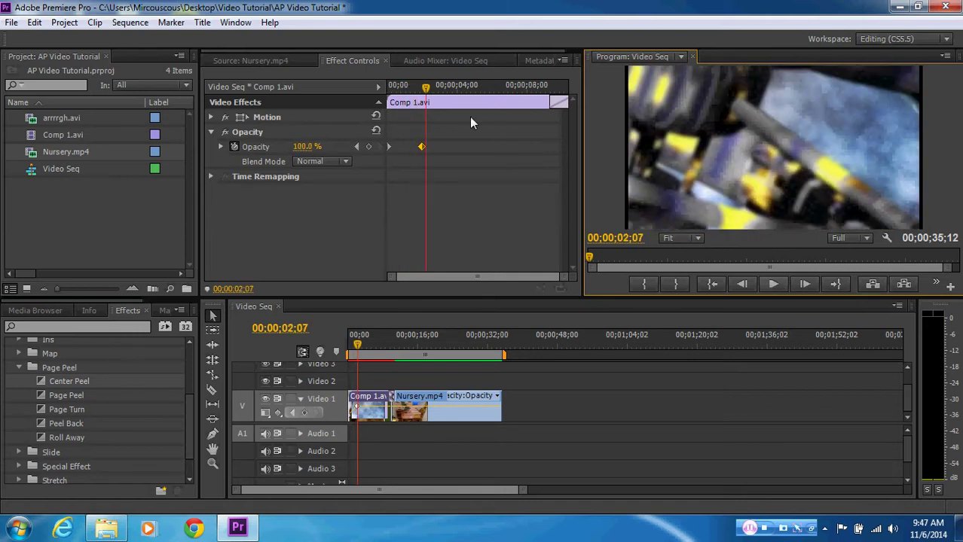
mouse_move(426, 92)
left_mouse_down()
mouse_move(379, 100)
mouse_move(383, 88)
mouse_move(422, 88)
left_mouse_up()
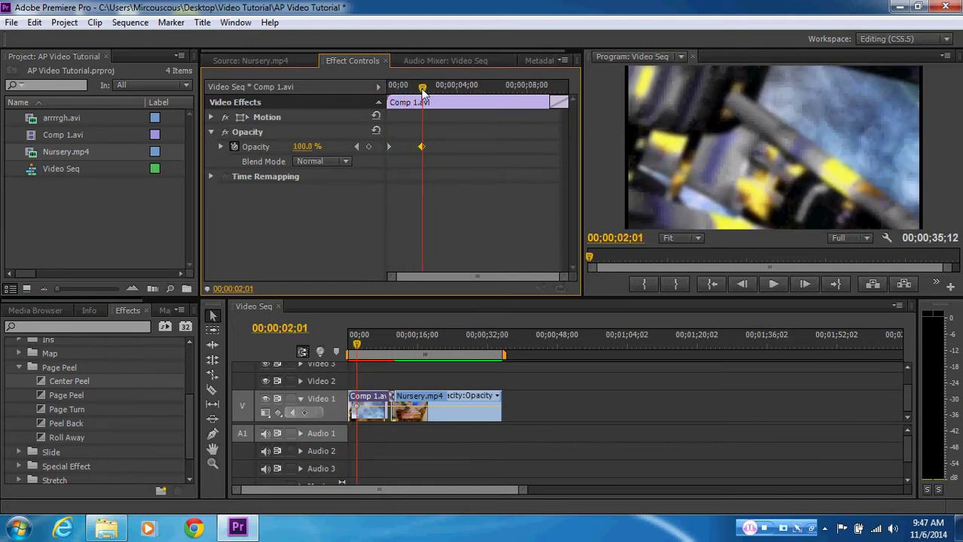
left_click(421, 146)
left_click_drag(421, 86, 423, 87)
left_click_drag(421, 89, 418, 89)
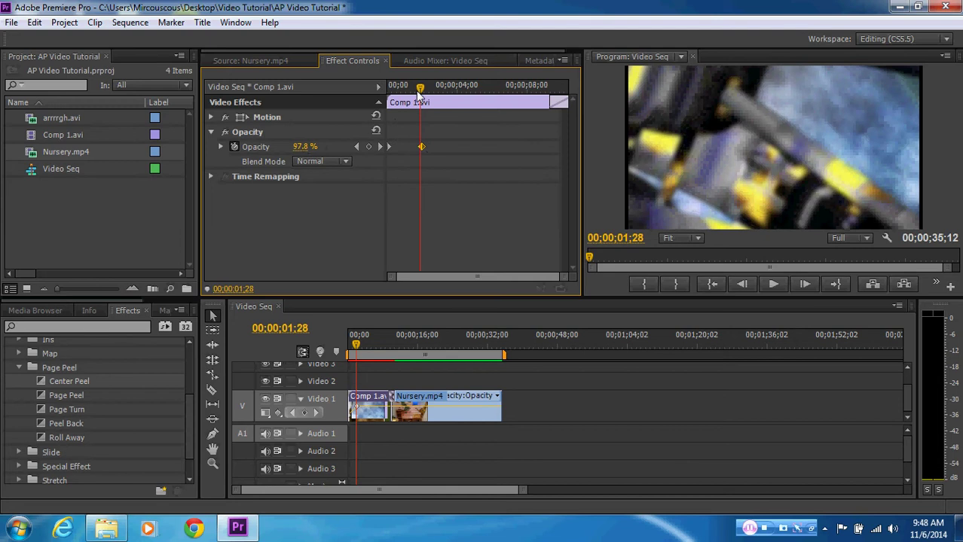
left_click_drag(310, 150, 324, 151)
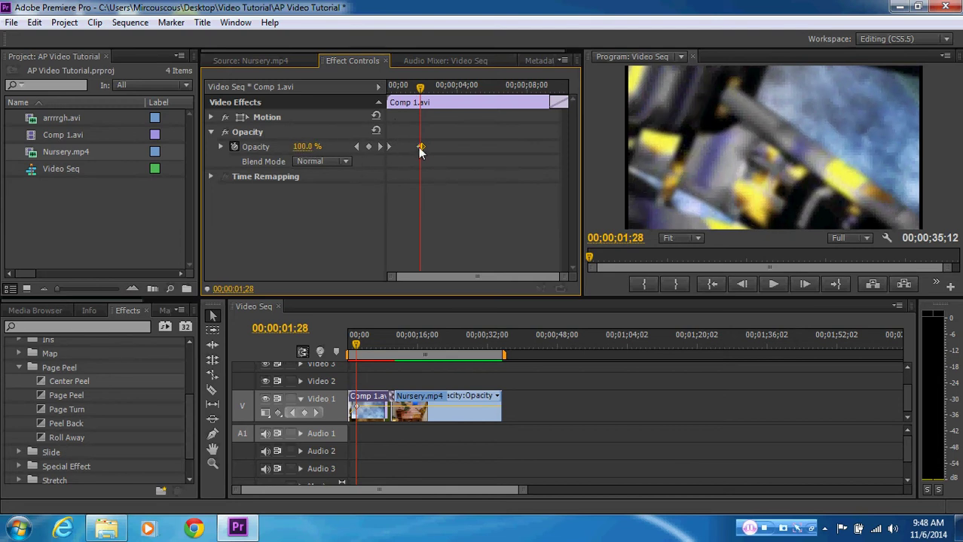
left_click_drag(560, 278, 483, 273)
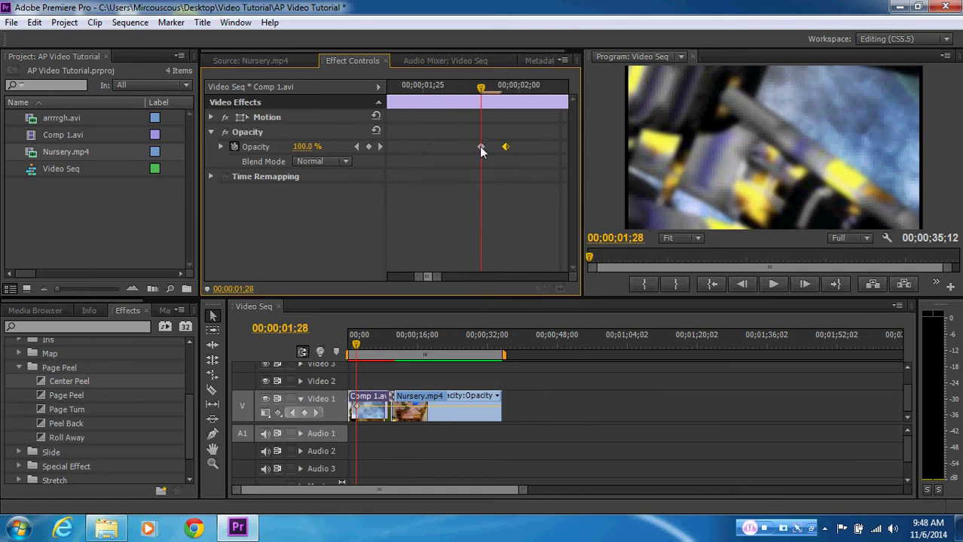
key("Delete")
Lower Comp 1.avi's Opacity keyframe at 00;00;02;00 to 52.0% and preview it
left_click_drag(437, 276, 515, 277)
left_click_drag(441, 87, 442, 88)
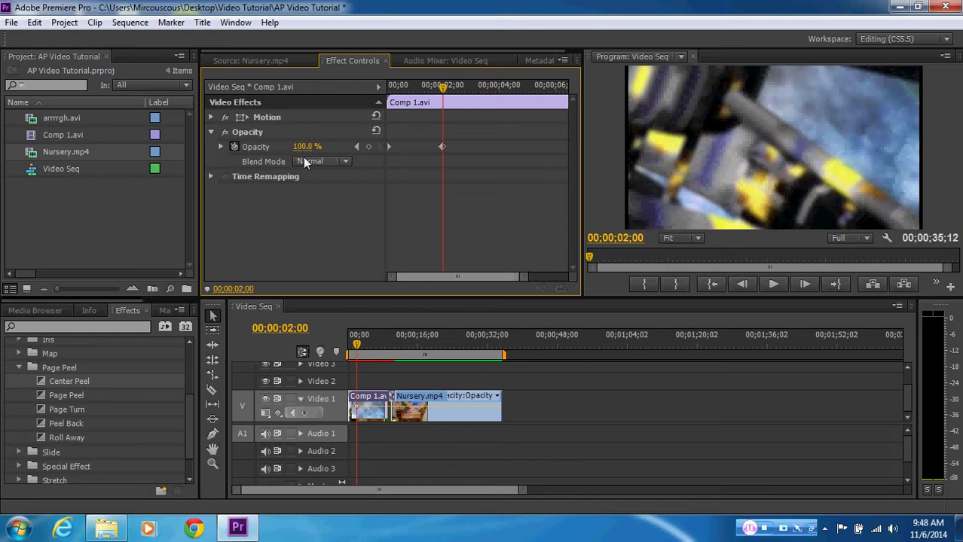
left_click(443, 146)
left_click_drag(306, 147, 268, 147)
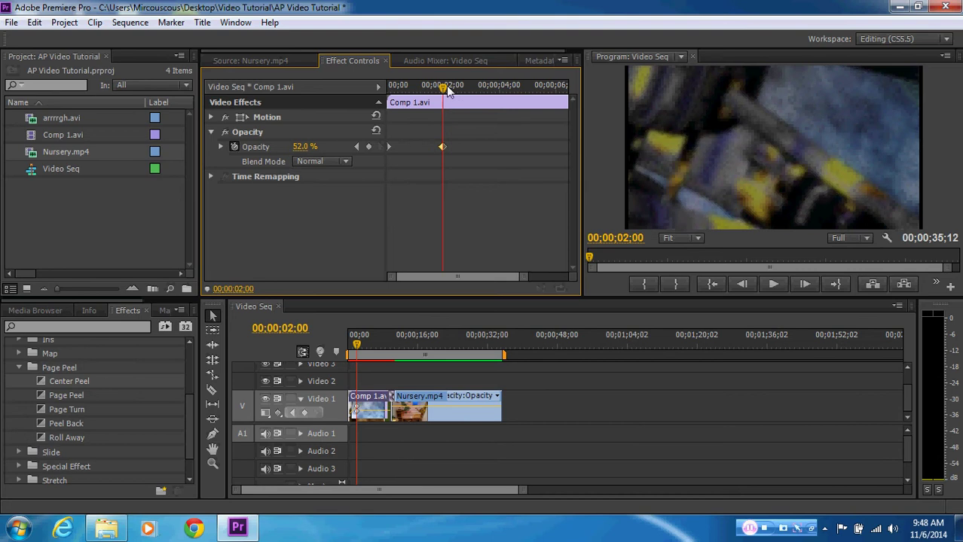
mouse_move(449, 89)
left_mouse_down()
mouse_move(387, 86)
mouse_move(445, 94)
left_mouse_up()
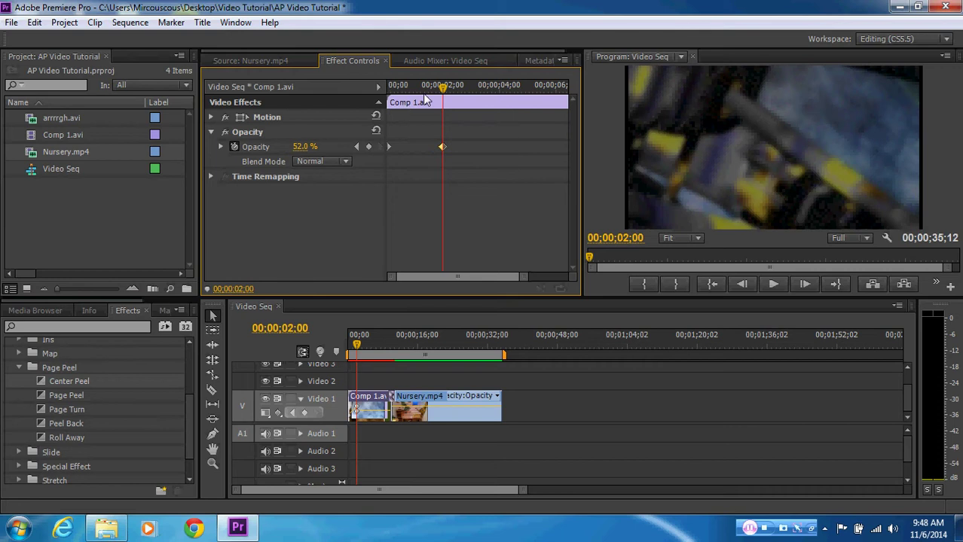
Add a 100.0% Opacity keyframe at 00;00;05;26 and check the fade around three seconds
left_click_drag(444, 90, 552, 90)
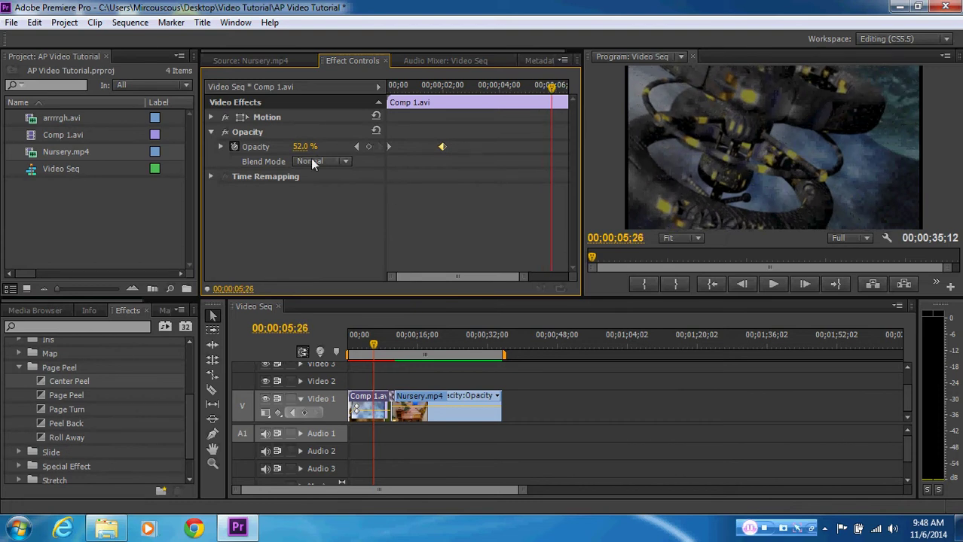
left_click_drag(305, 147, 332, 146)
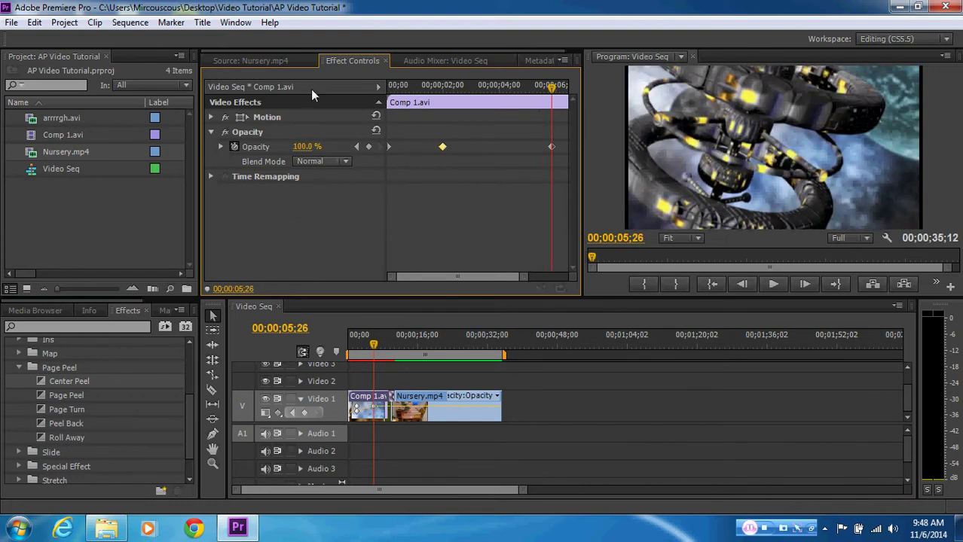
left_click_drag(550, 90, 443, 108)
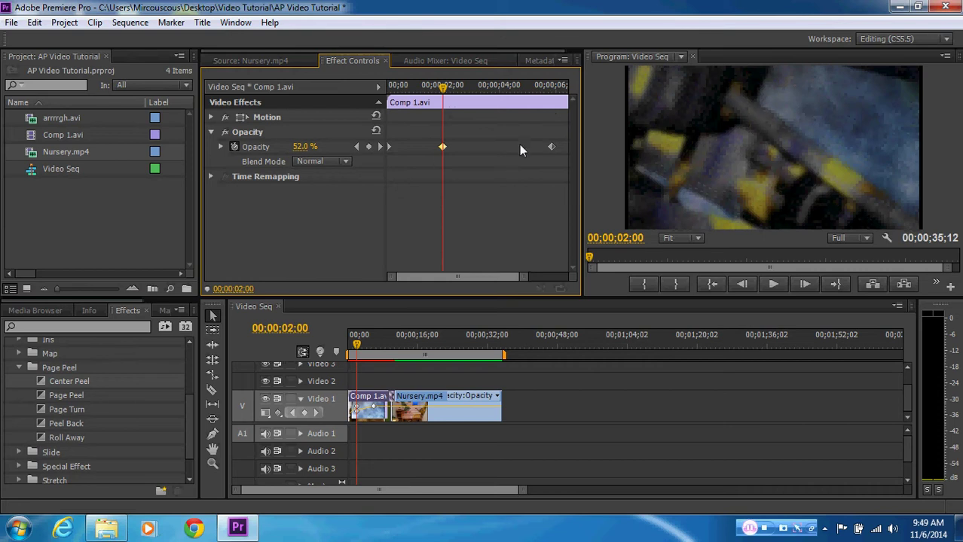
Delete the later Opacity keyframes and set 100.0% opacity at 00;00;01;11
left_click_drag(557, 152, 435, 144)
key("Delete")
left_click(431, 89)
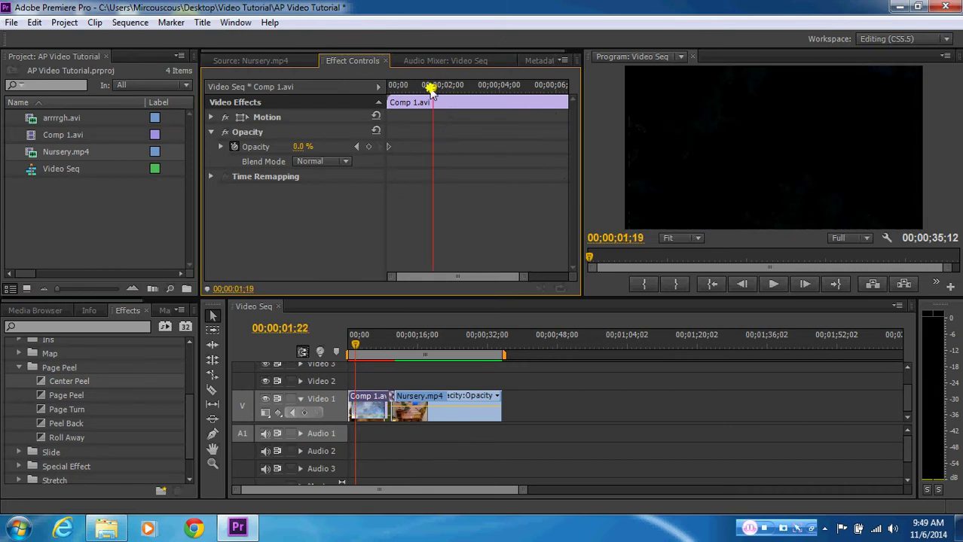
left_click_drag(431, 89, 424, 89)
left_click_drag(302, 148, 313, 148)
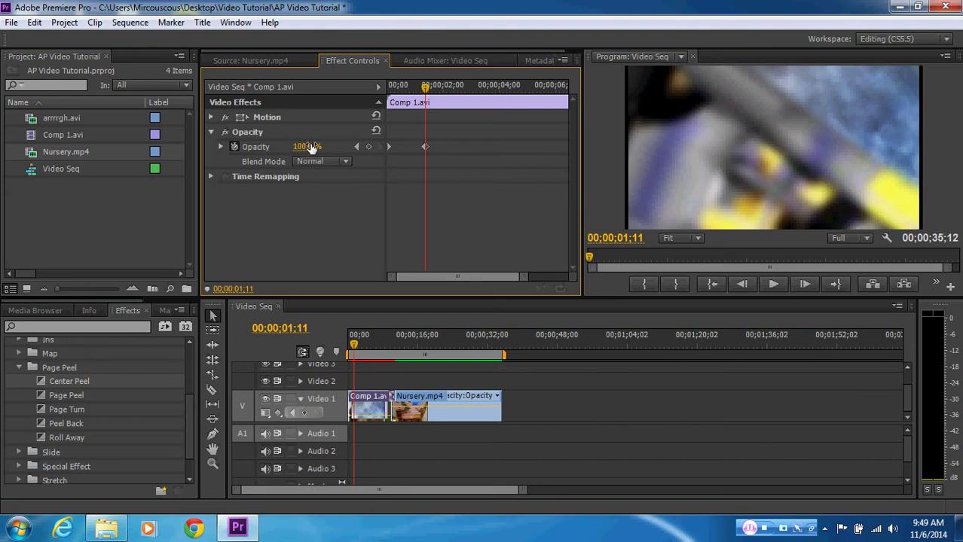
mouse_move(426, 89)
left_mouse_down()
mouse_move(394, 89)
mouse_move(461, 89)
mouse_move(391, 94)
mouse_move(425, 95)
left_mouse_up()
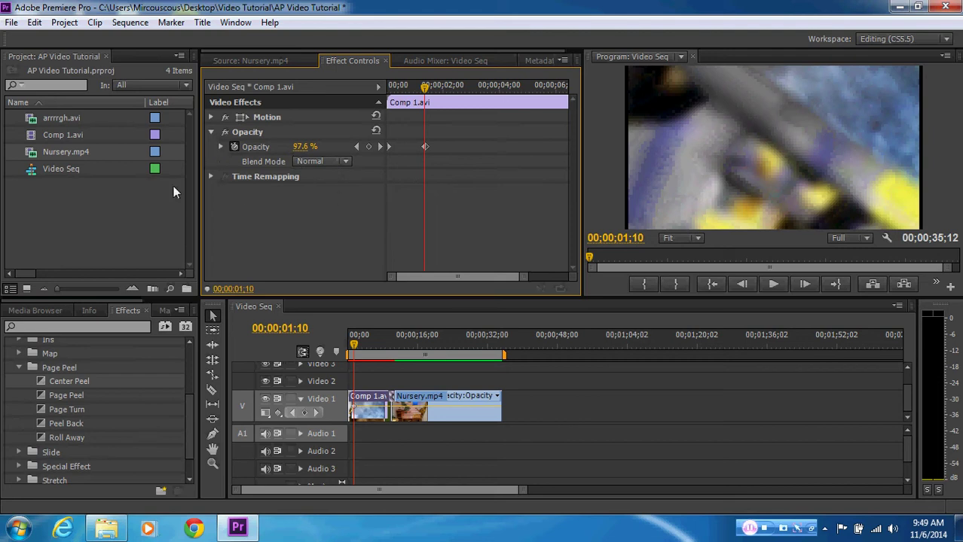
Collapse the Page Peel folder and scrub through Comp 1.avi's fade-in
left_click(19, 367)
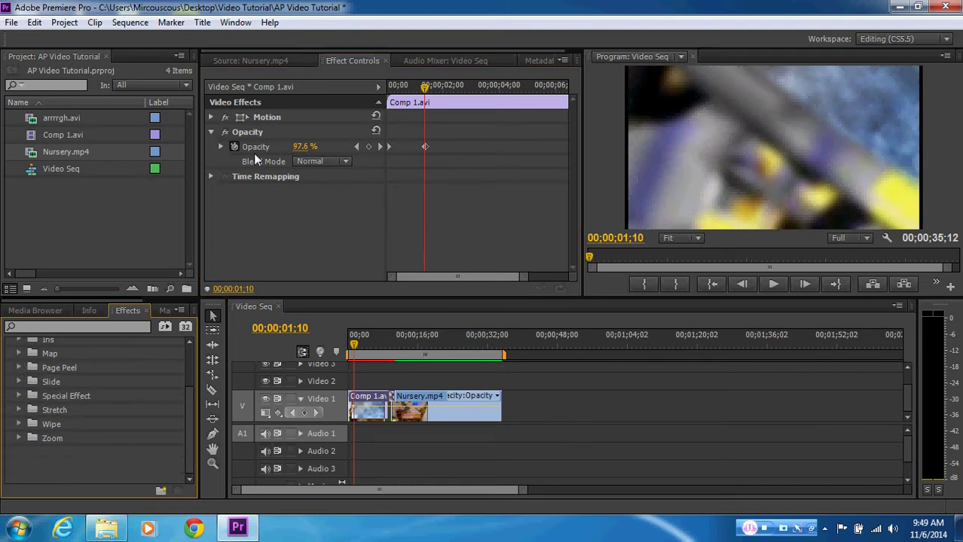
mouse_move(425, 88)
left_mouse_down()
mouse_move(382, 100)
mouse_move(426, 96)
left_mouse_up()
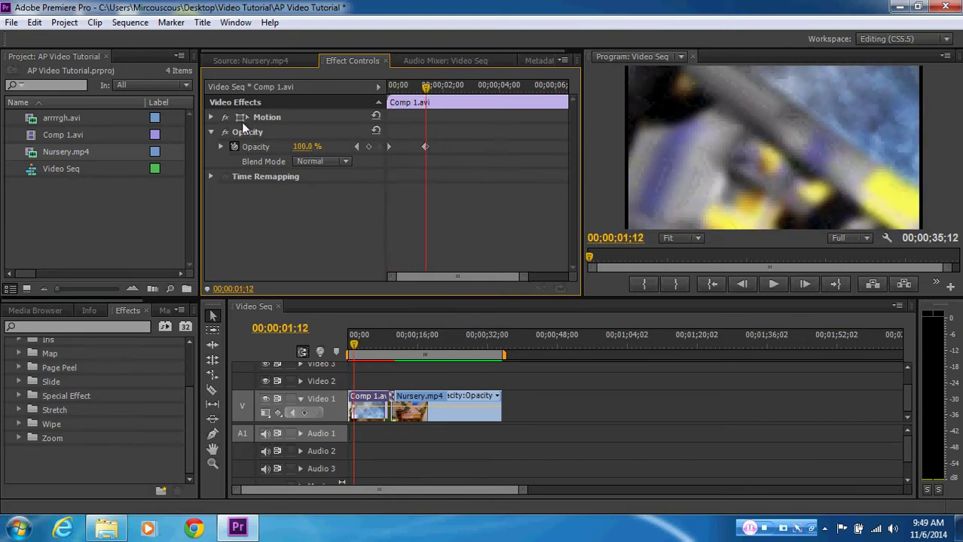
mouse_move(424, 87)
left_mouse_down()
mouse_move(387, 91)
mouse_move(426, 93)
mouse_move(389, 98)
mouse_move(423, 102)
mouse_move(389, 90)
mouse_move(427, 92)
left_mouse_up()
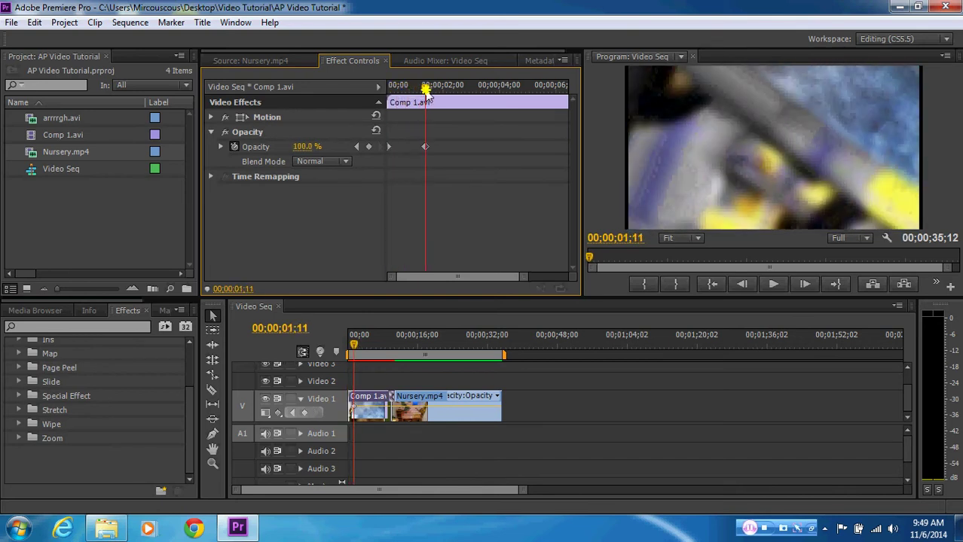
Select Nursery.mp4 and show its Opacity settings instead of Motion in Effect Controls
left_click(470, 395)
left_click(432, 405)
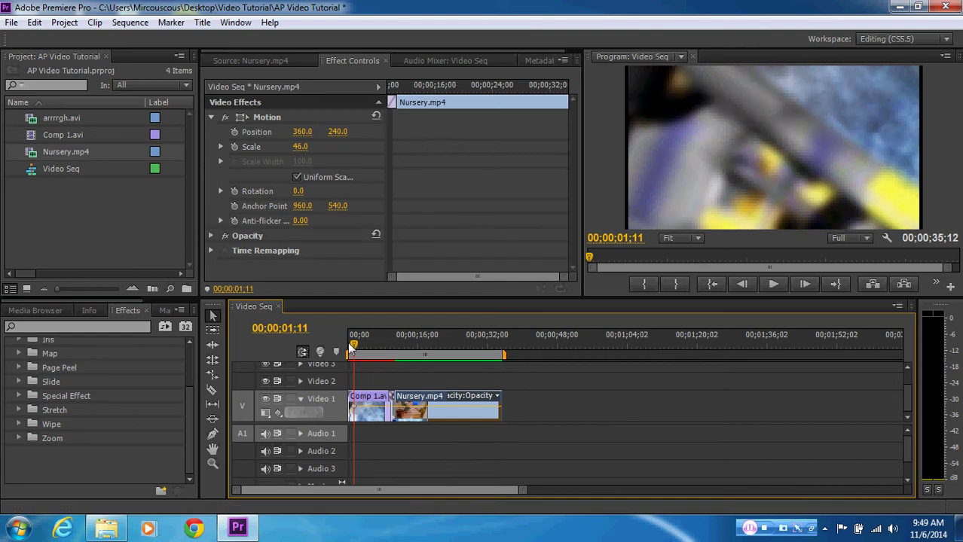
left_click_drag(354, 348, 502, 349)
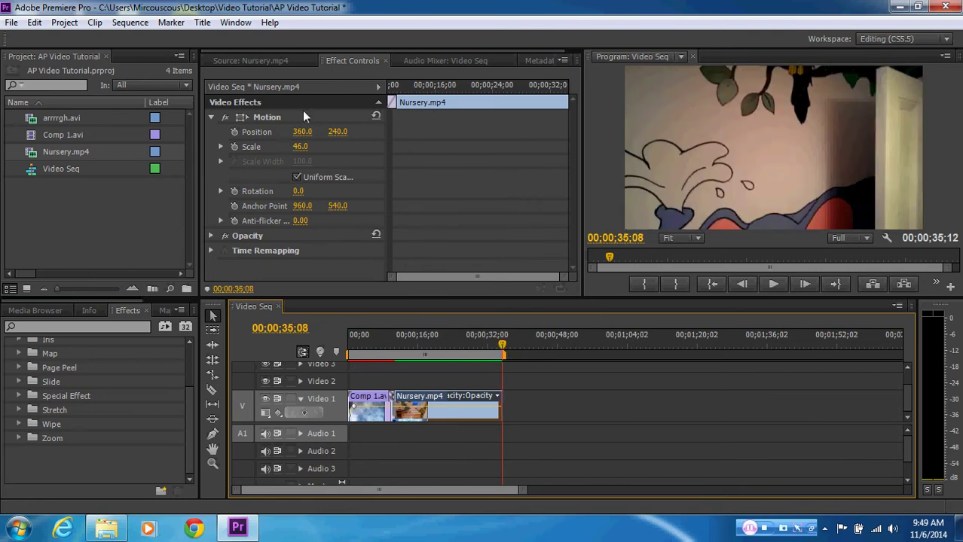
left_click(214, 118)
left_click(211, 132)
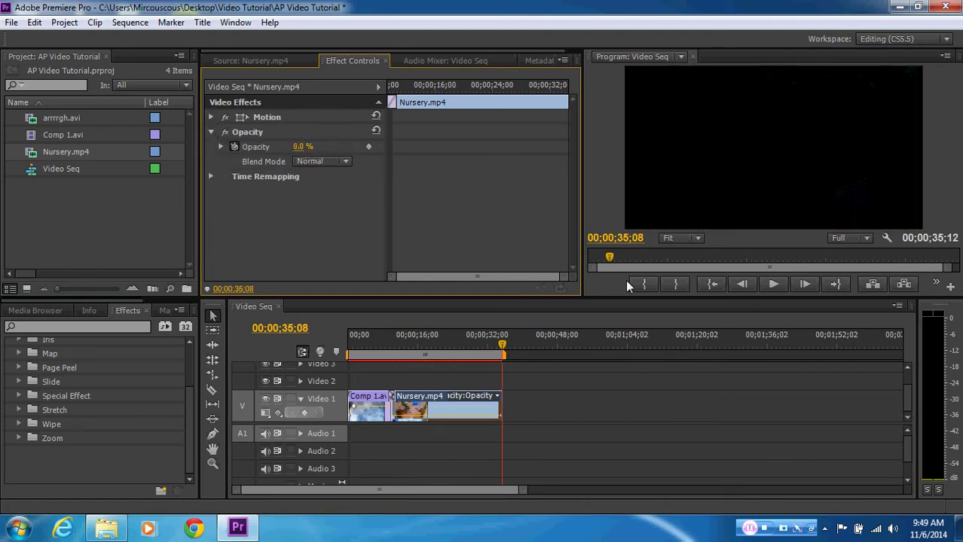
Add a 100.0% Opacity keyframe at 00;00;30;17 and play back the fade-out
left_click_drag(503, 347, 483, 349)
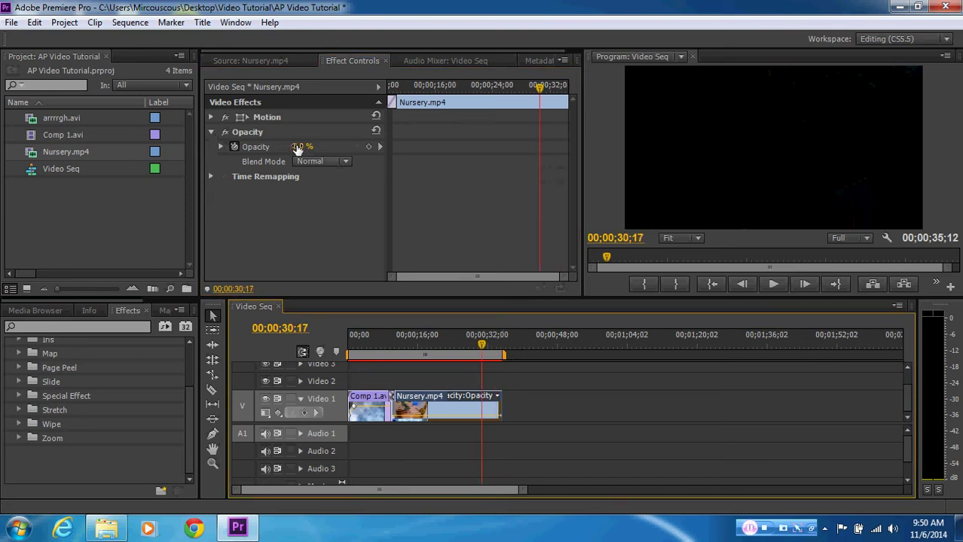
left_click_drag(298, 148, 339, 148)
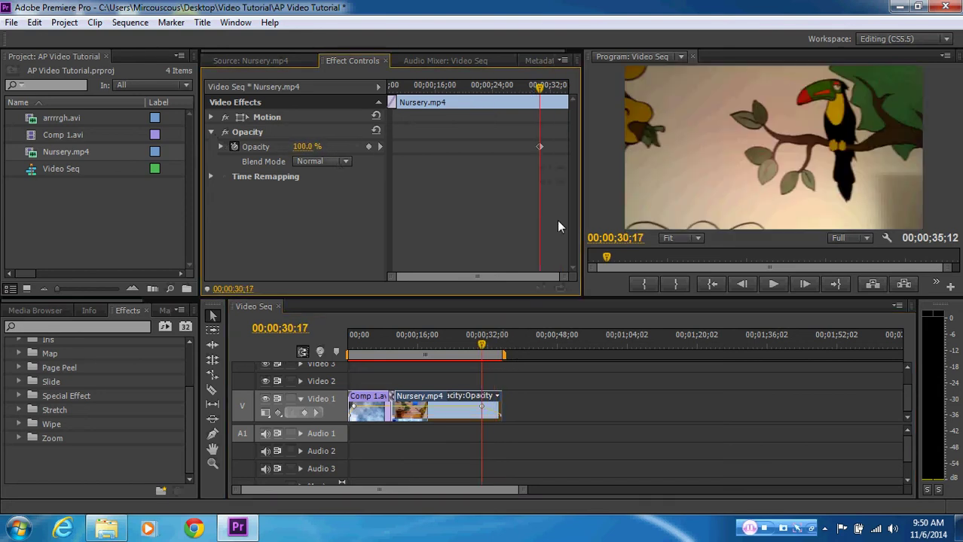
left_click_drag(561, 281, 532, 281)
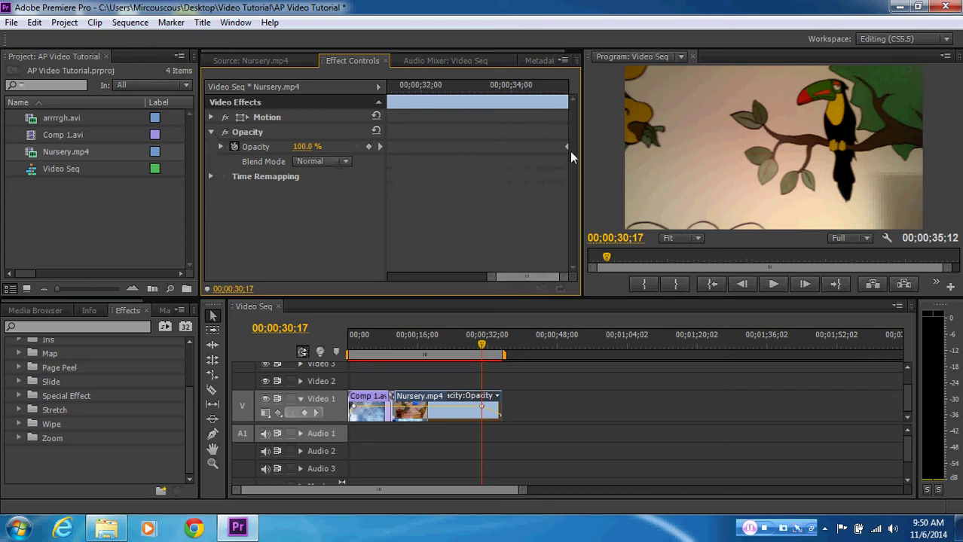
left_click_drag(490, 281, 454, 283)
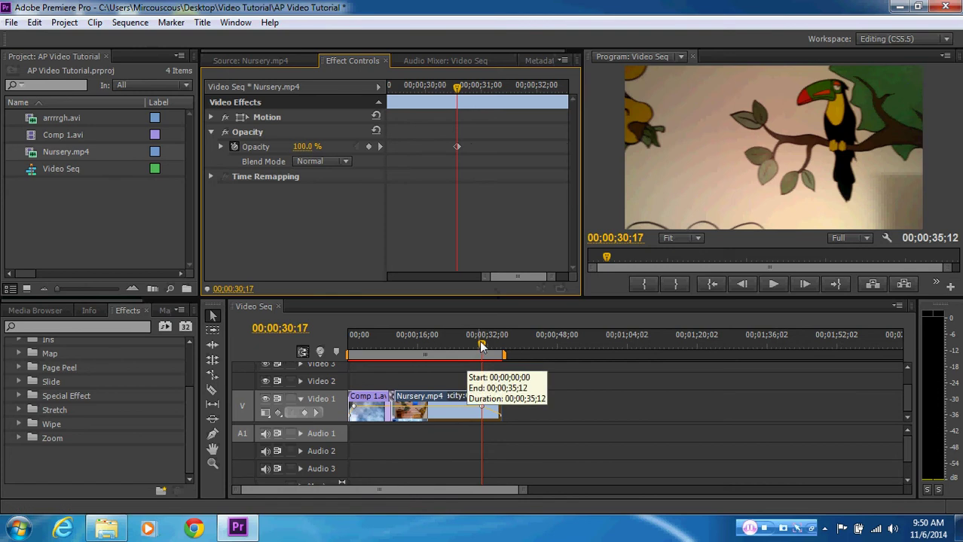
mouse_move(480, 345)
left_mouse_down()
mouse_move(469, 345)
mouse_move(498, 345)
mouse_move(476, 348)
left_mouse_up()
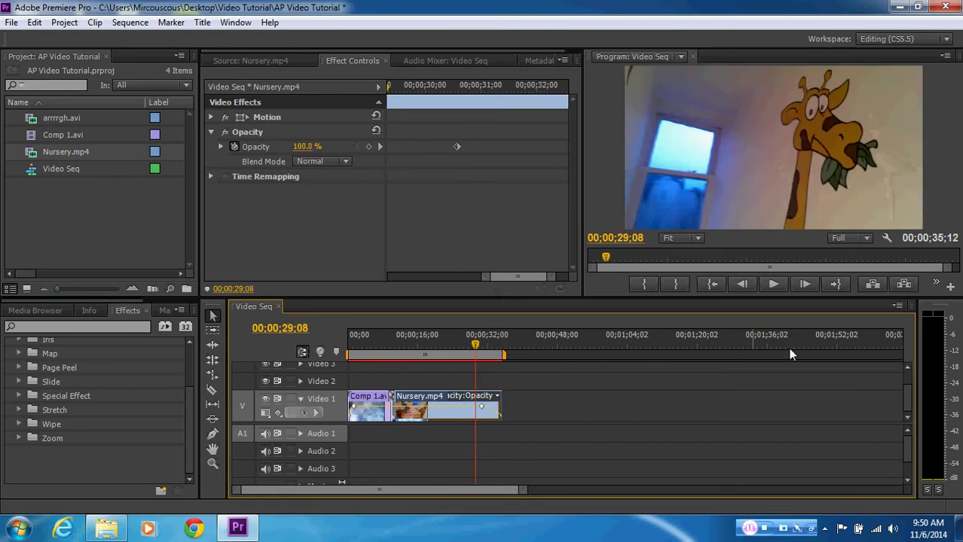
left_click(773, 284)
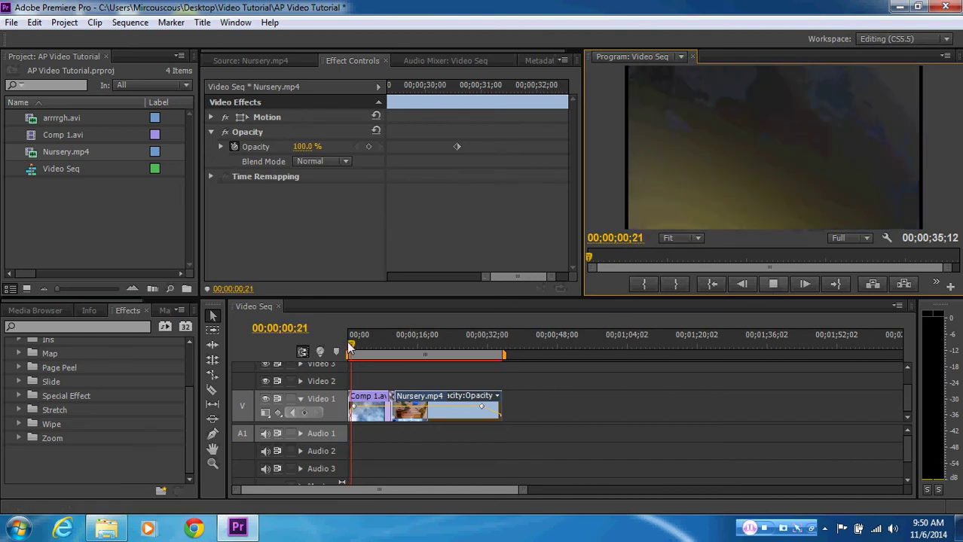
left_click_drag(350, 348, 466, 348)
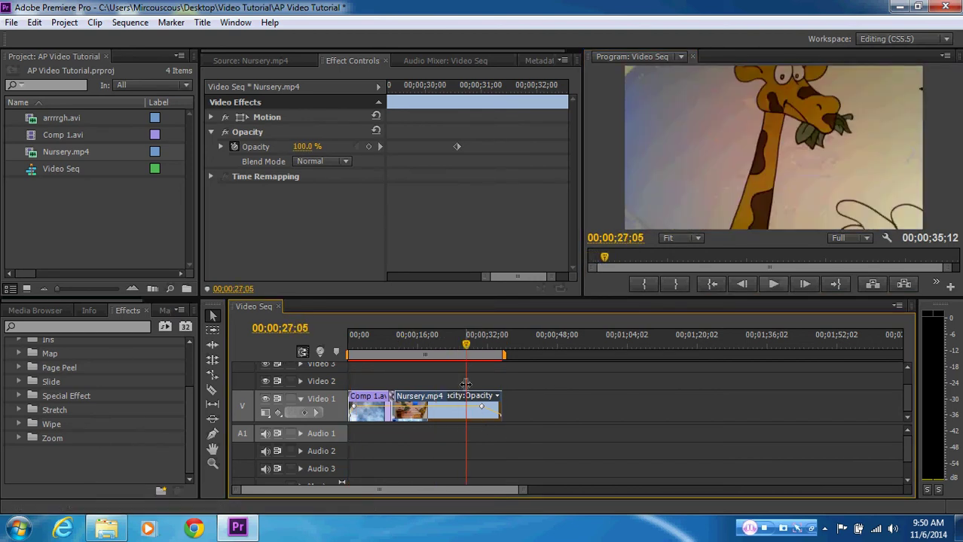
Re-expand Video 1 and drag Nursery.mp4's 100% opacity keyframe later to 00;00;31;25
left_click(300, 399)
left_click(299, 413)
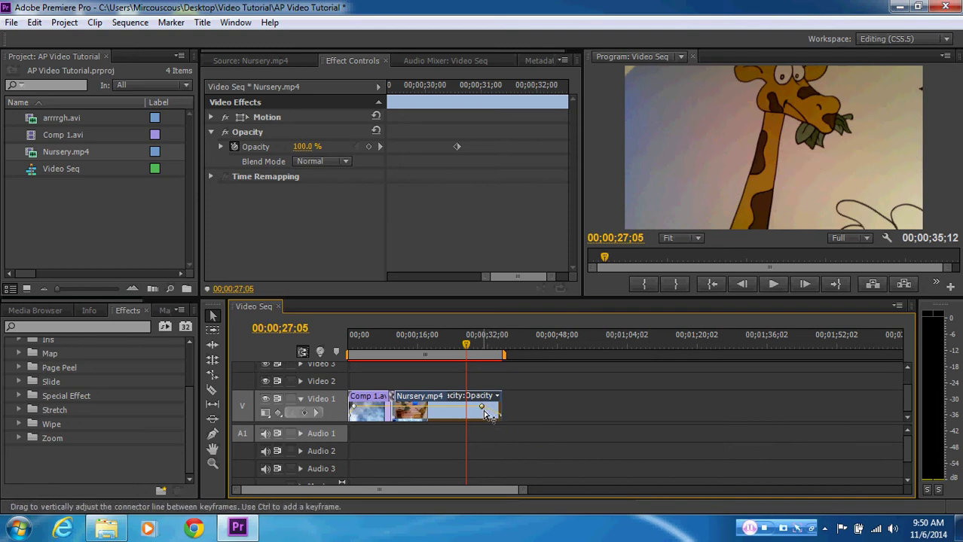
left_click_drag(482, 408, 495, 407)
mouse_move(484, 277)
left_mouse_down()
mouse_move(542, 277)
mouse_move(501, 278)
left_mouse_up()
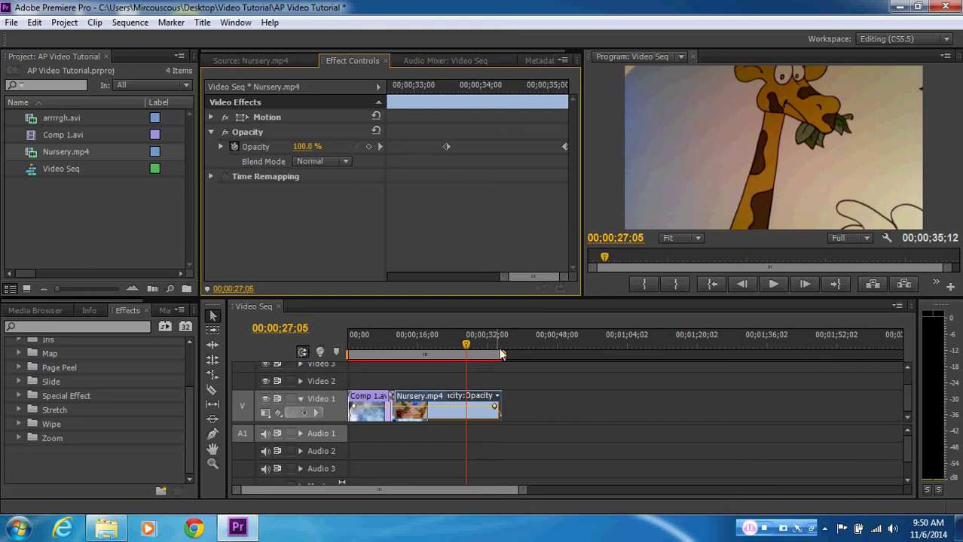
Push the keyframe to about 00;00;33;09 and confirm 0.0% at 00;00;35;08
left_click_drag(494, 408, 492, 408)
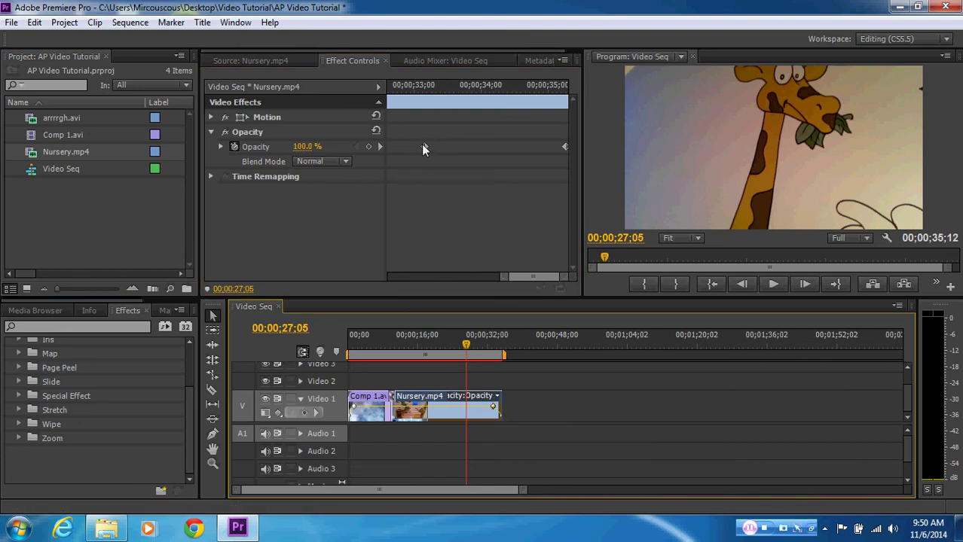
left_click_drag(422, 147, 436, 146)
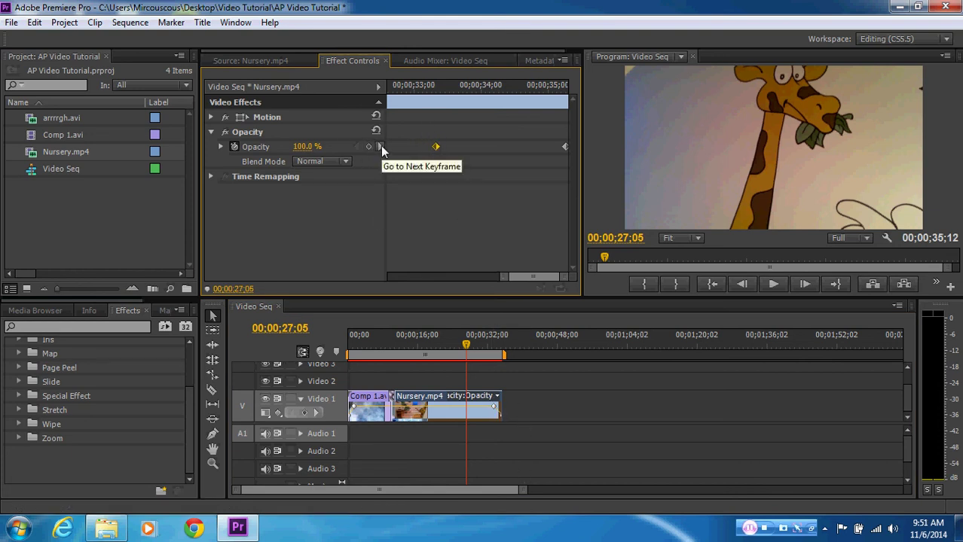
left_click(381, 147)
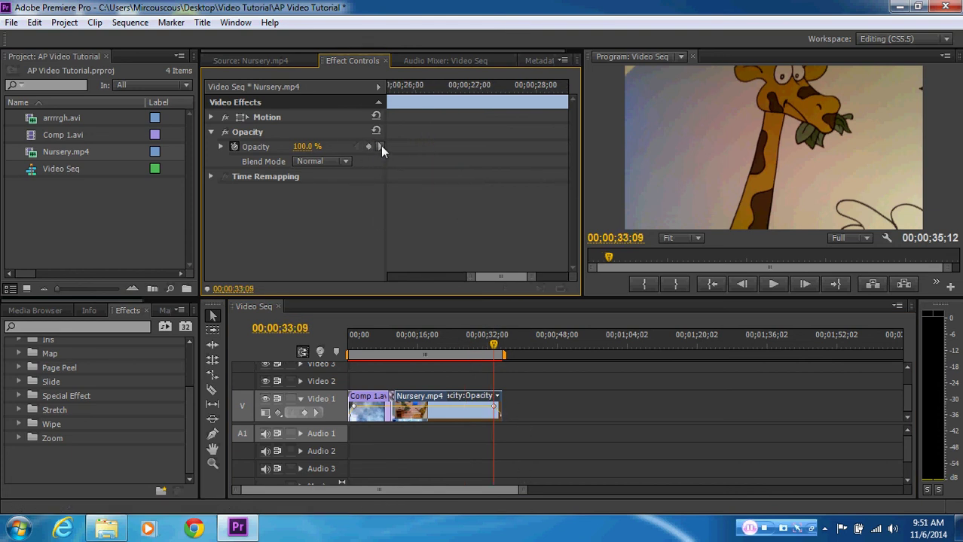
left_click(380, 146)
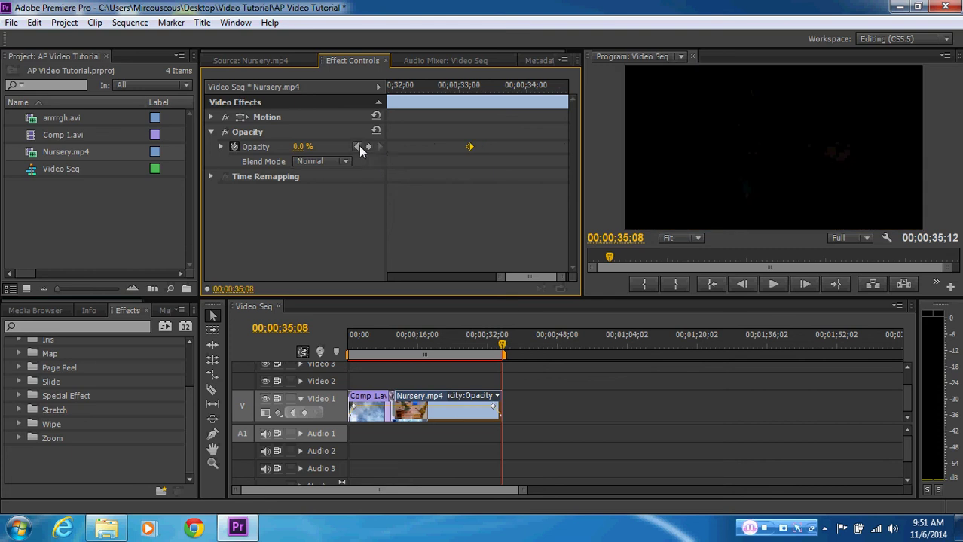
Show Nursery.mp4's opacity value and velocity graphs, then scrub back near the sequence start
left_click(221, 147)
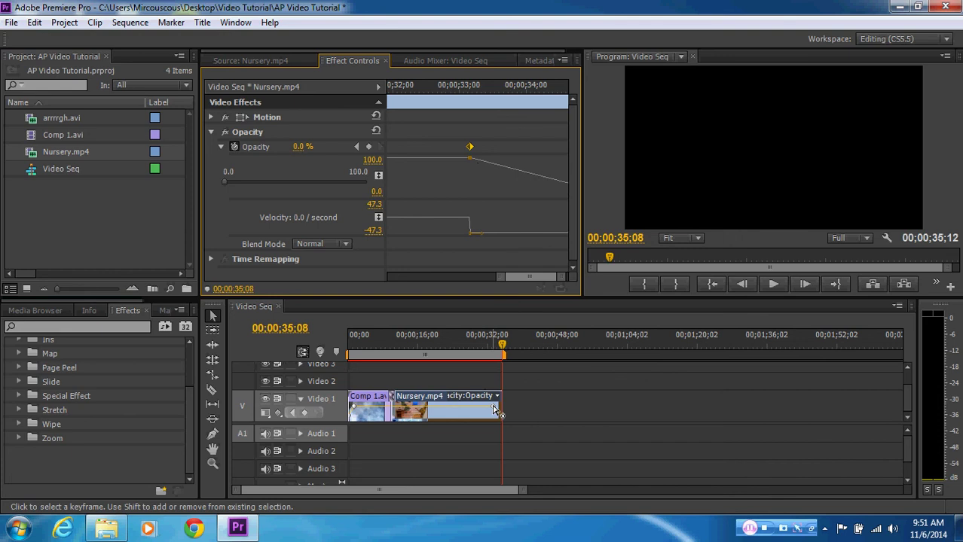
left_click_drag(499, 336, 490, 354)
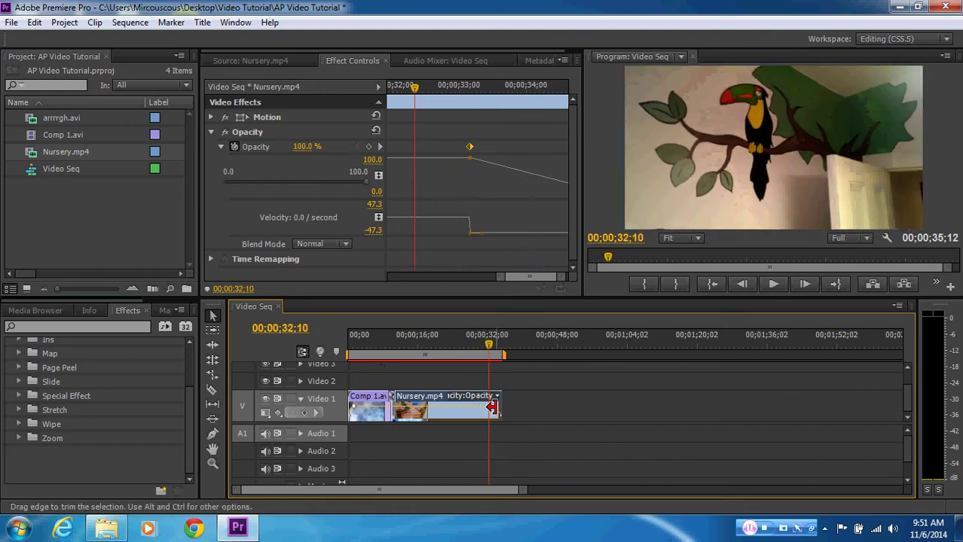
left_click(490, 349)
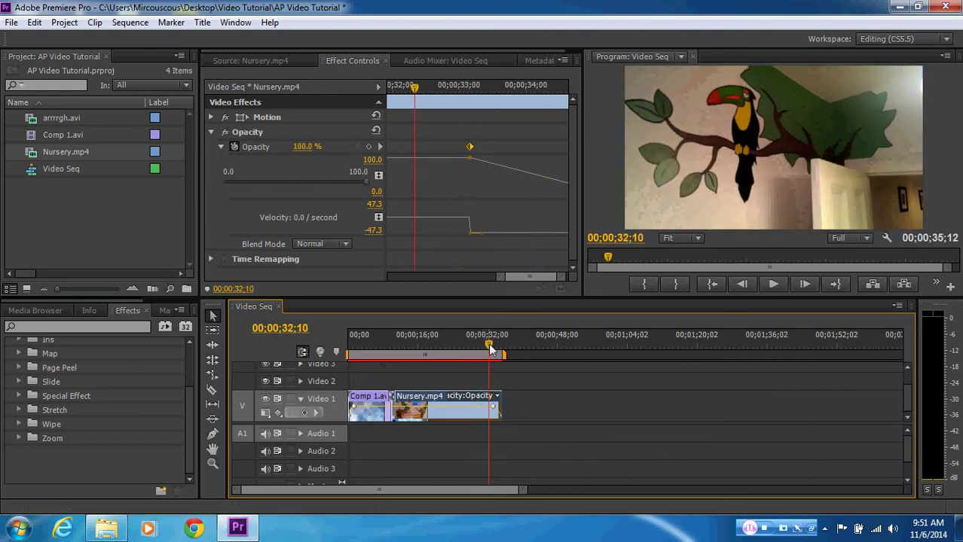
left_click_drag(490, 349, 351, 347)
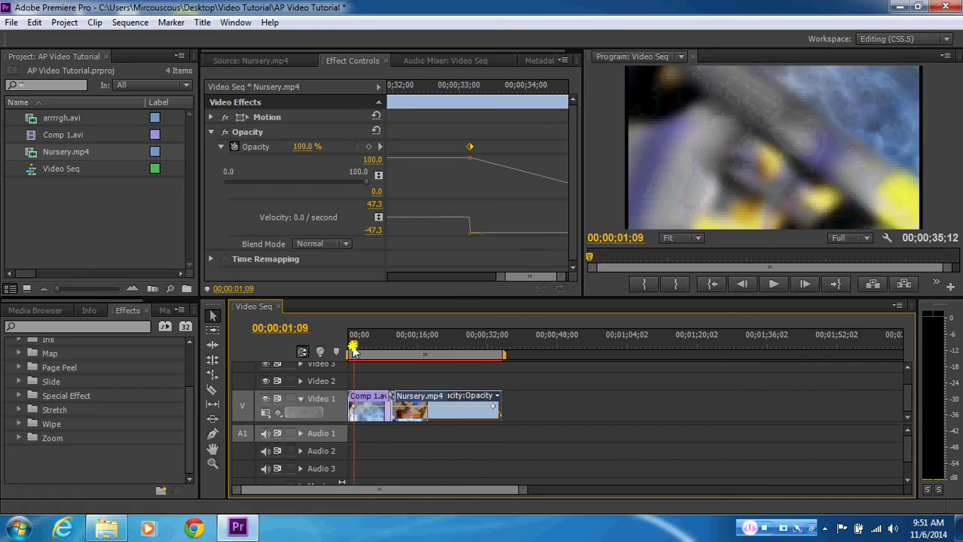